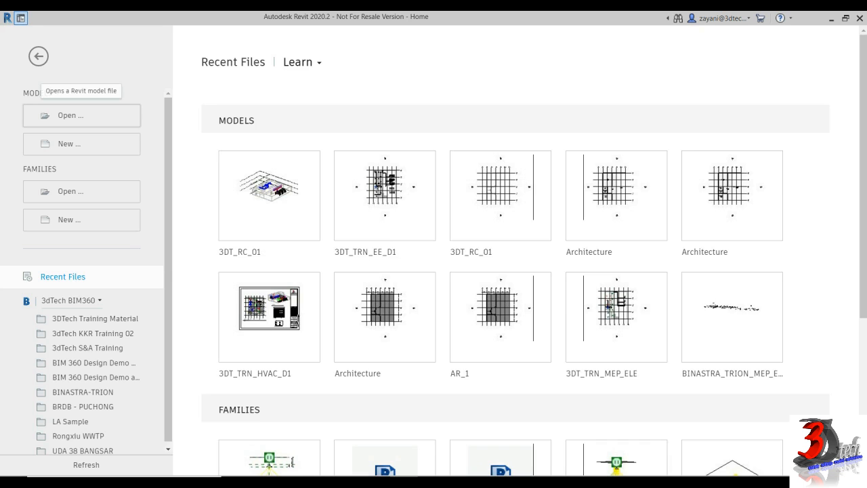
Create a new project from the Electrical-Default_Metric.rte template.
click(74, 144)
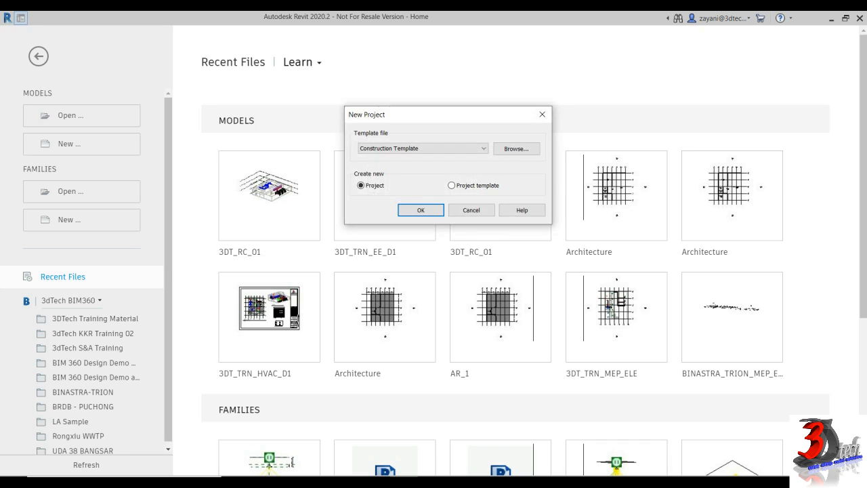
click(516, 148)
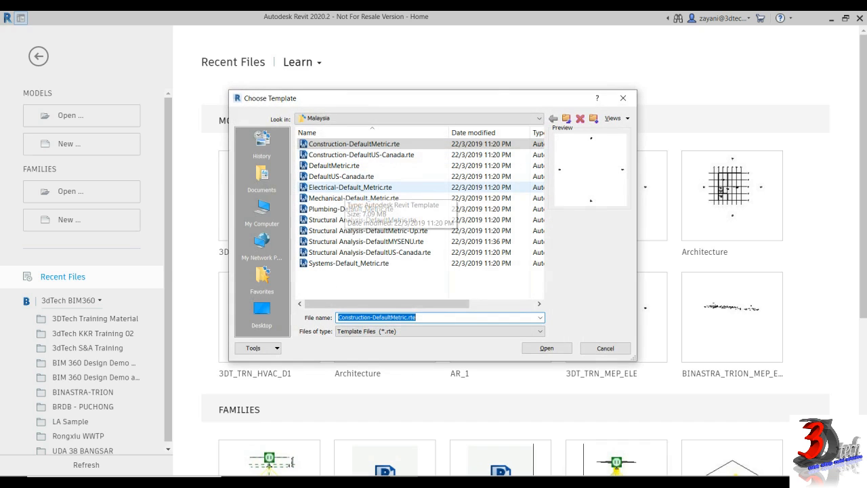
click(349, 188)
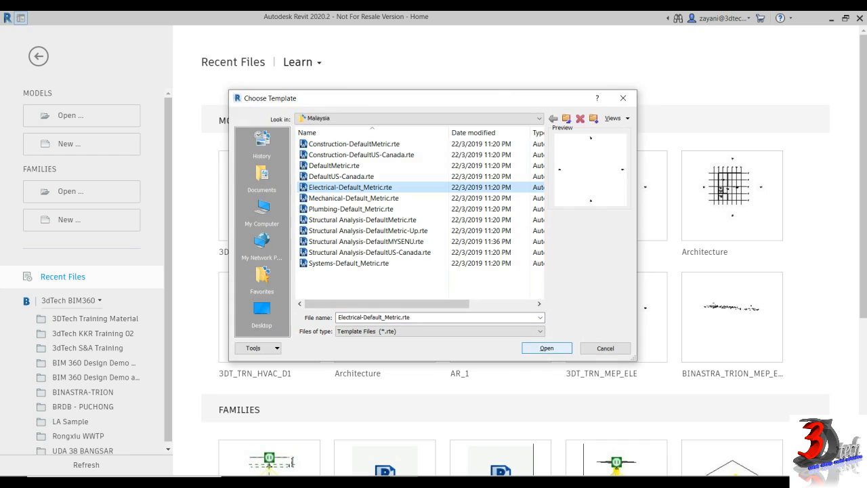
click(547, 347)
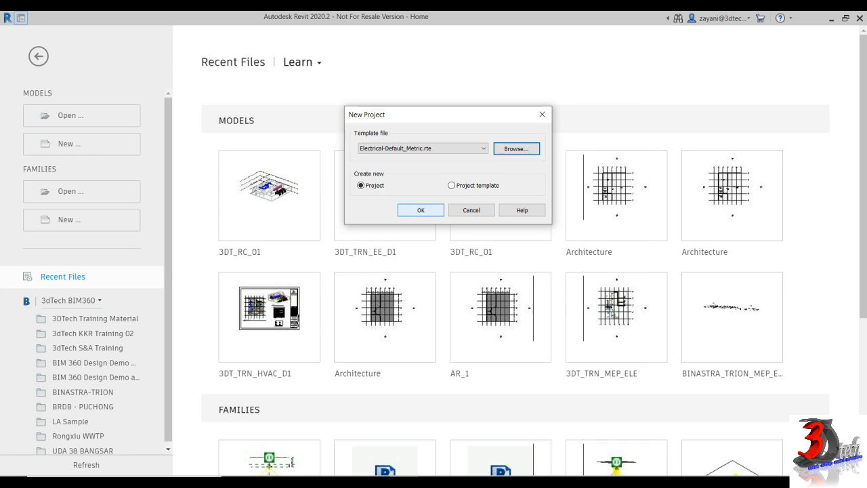
click(420, 209)
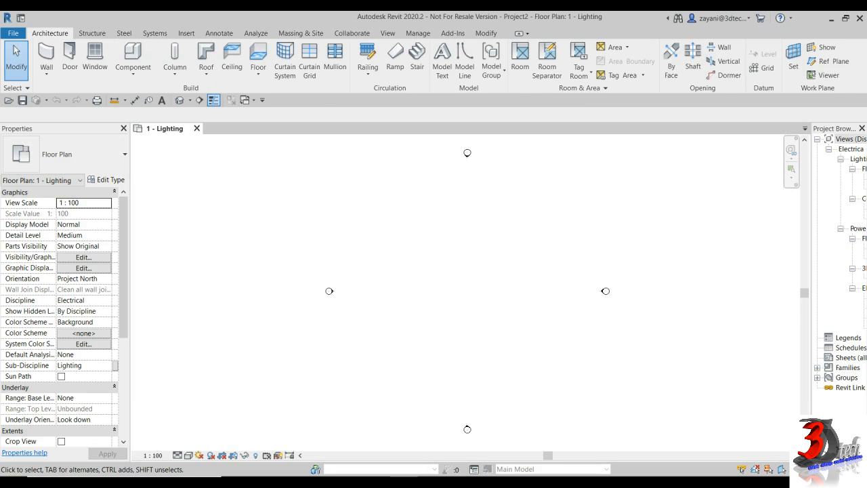
Link the Revit model Architecture.rvt from the 00_DATASET folder in REVIT CLINIC 3.0, positioned Auto - Internal Origin to Internal Origin.
click(186, 32)
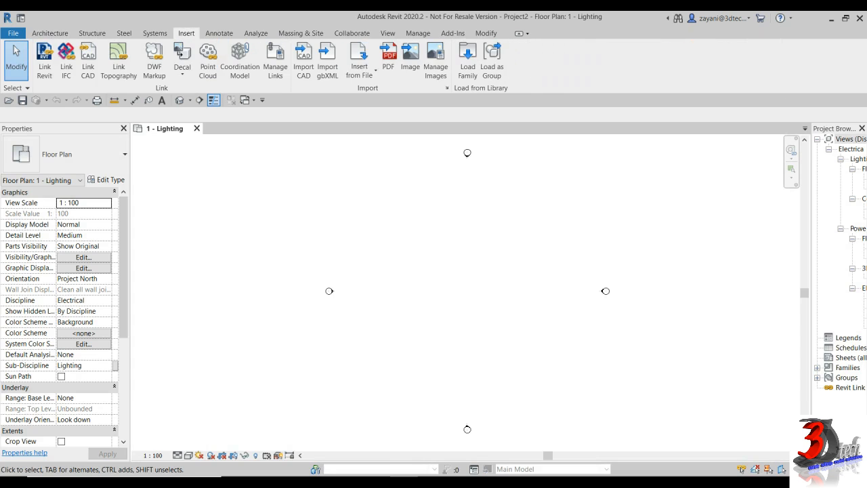
click(44, 61)
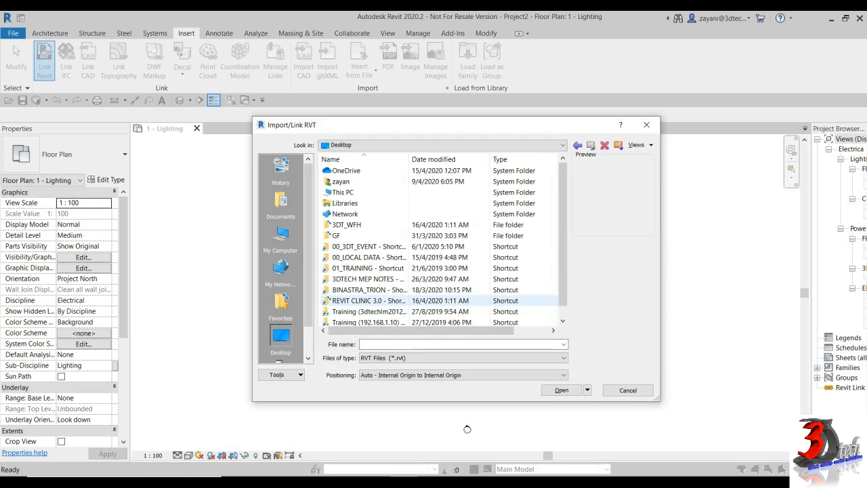
double_click(369, 301)
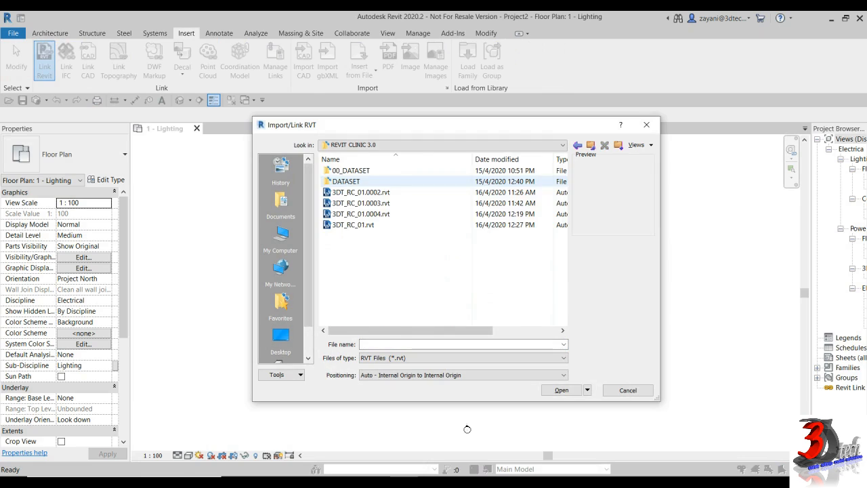
double_click(353, 170)
click(355, 182)
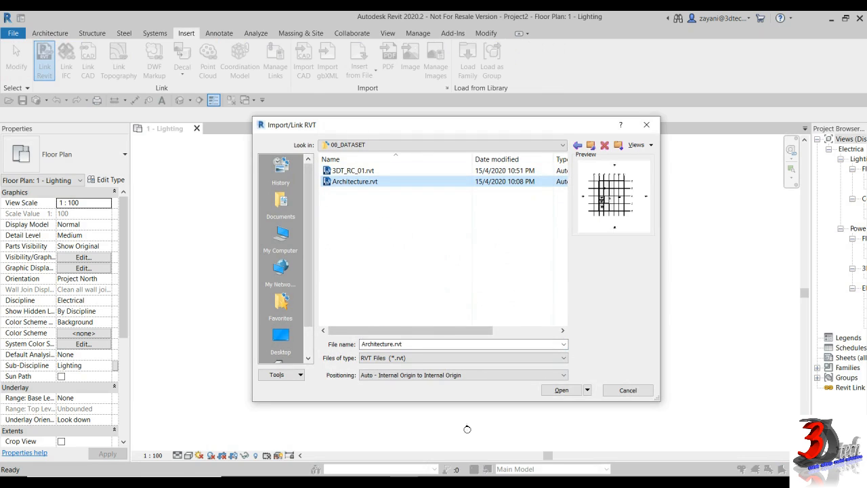
key(Return)
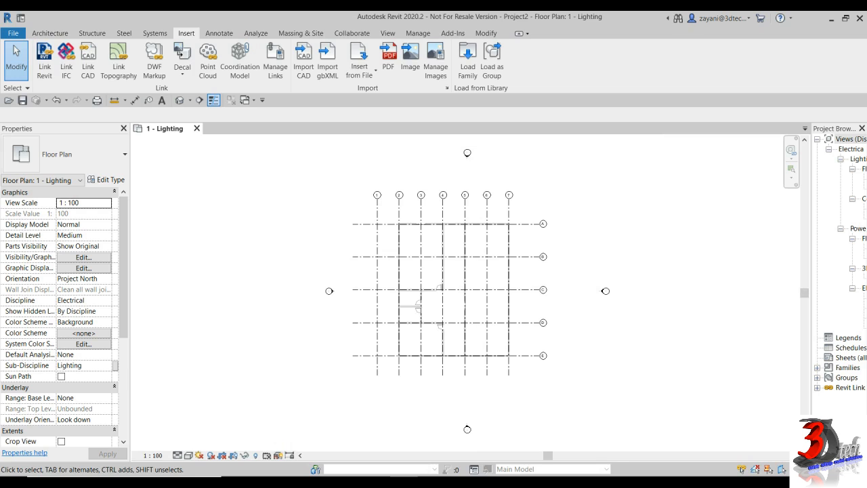
Open the 1 - Ceiling Elec plan and choose the M_Plain Recessed Lighting Fixture type 600x1200 - 120 for placement.
drag(810, 271, 754, 271)
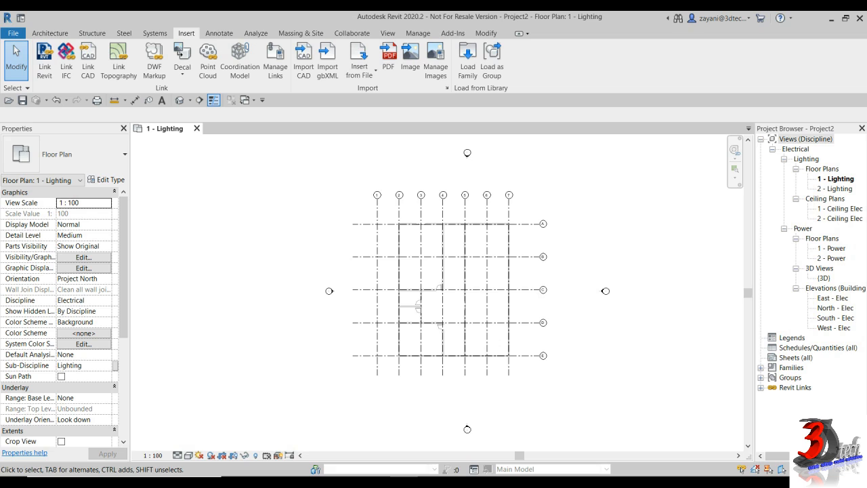
double_click(839, 209)
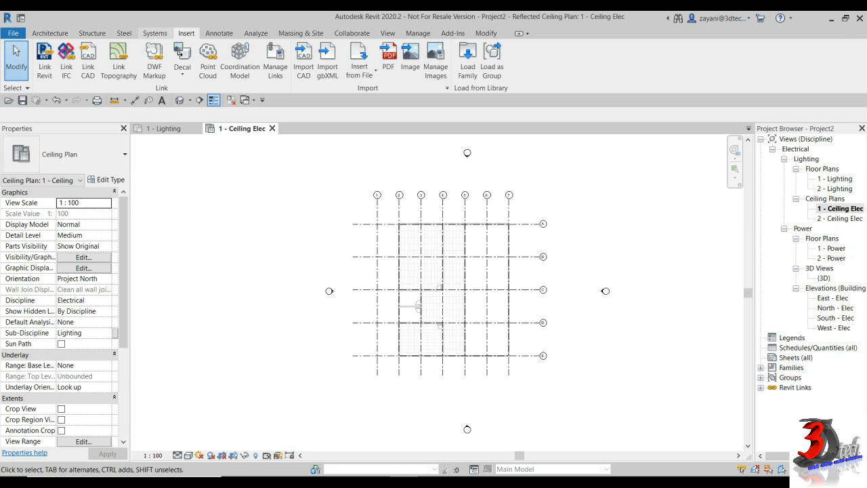
click(154, 33)
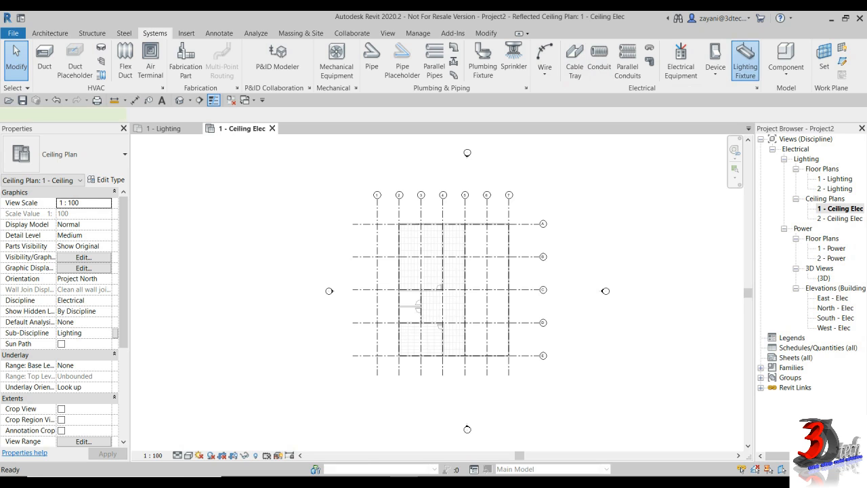
click(745, 60)
click(81, 154)
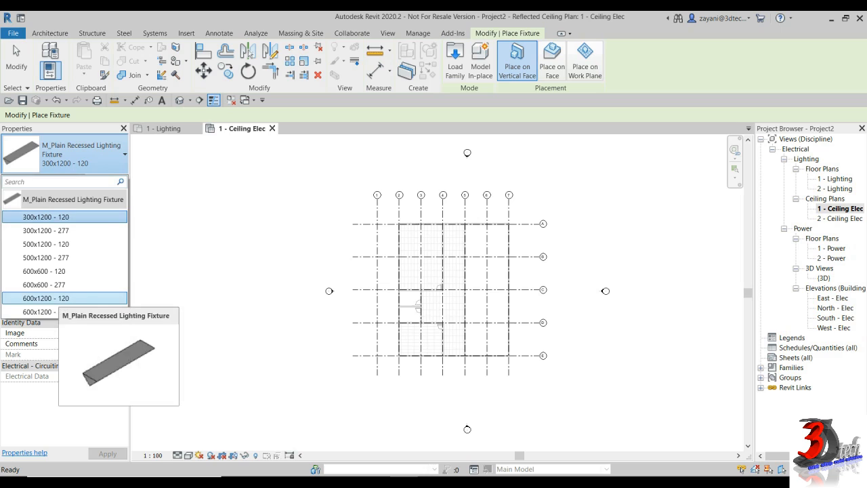
click(45, 297)
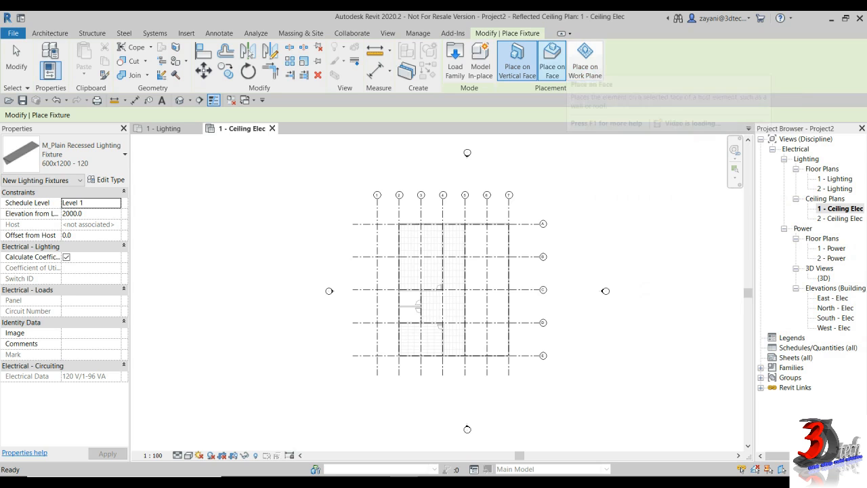
Place one fixture on the linked ceiling's face, rotated lengthwise and aligned with a tile near the upper-left of the room.
scroll(413, 251, up, 5)
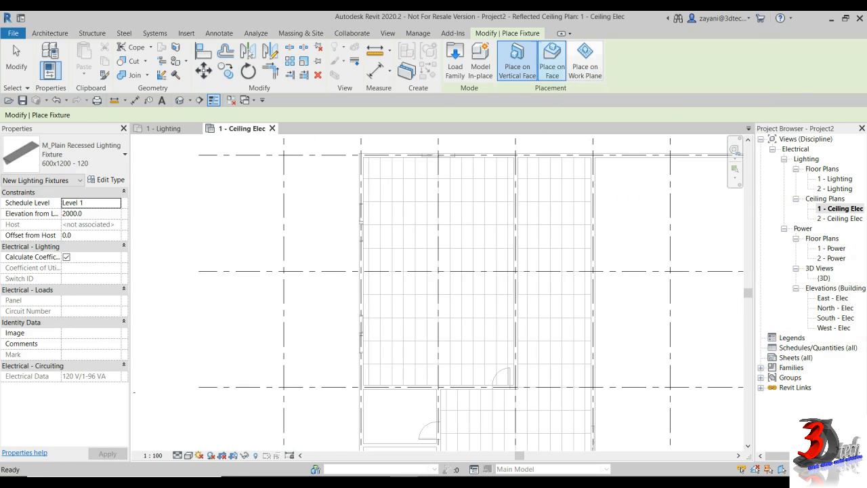
click(552, 61)
scroll(396, 177, up, 3)
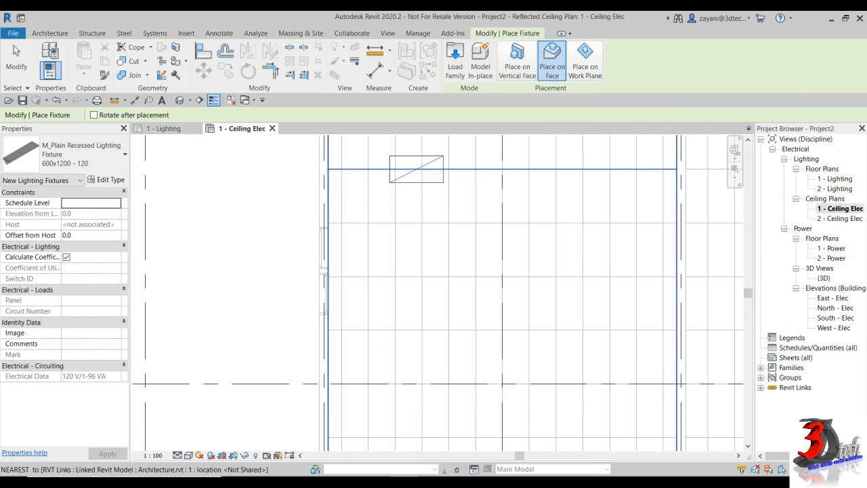
key(space)
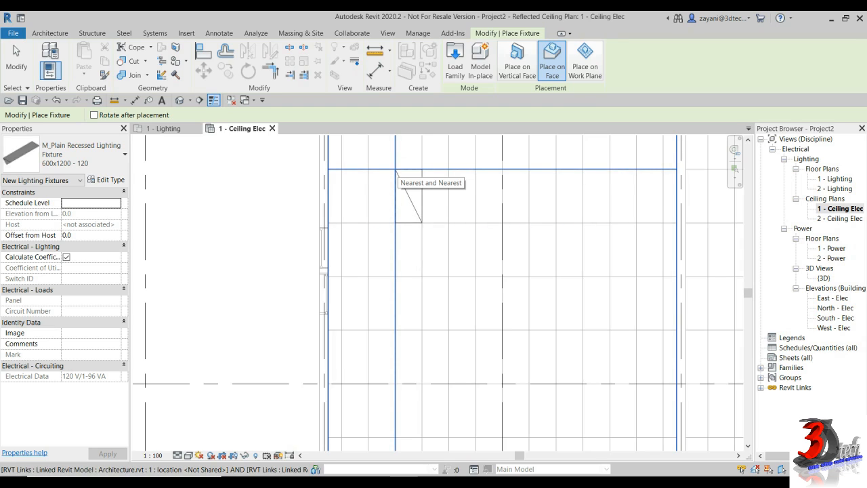
click(396, 171)
key(Escape)
key(Escape)
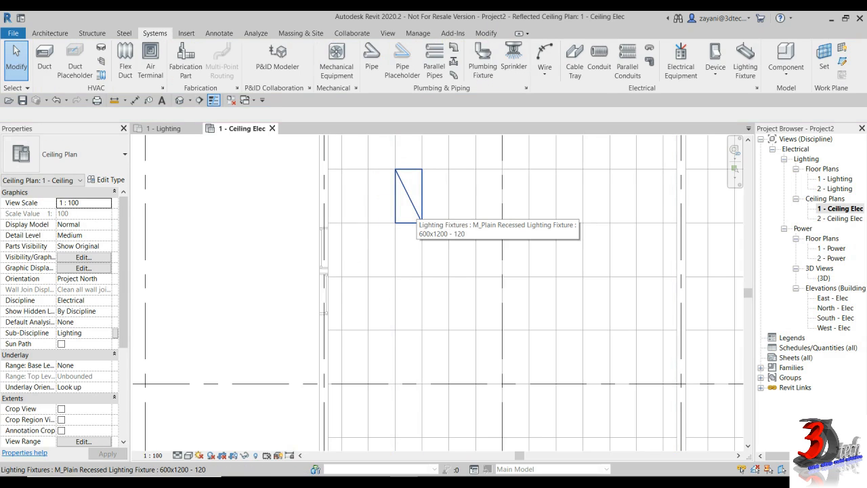
Isolate the placed lighting fixture in a 3D view with a selection box and look at it from the side.
click(408, 195)
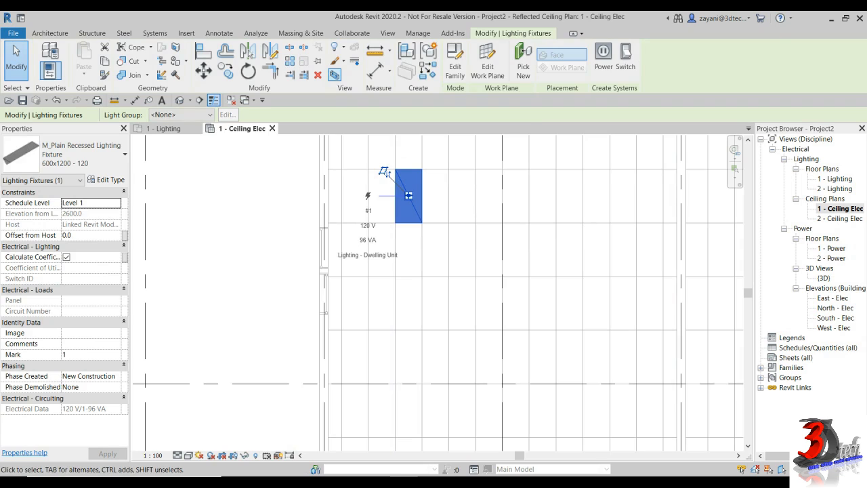
click(335, 75)
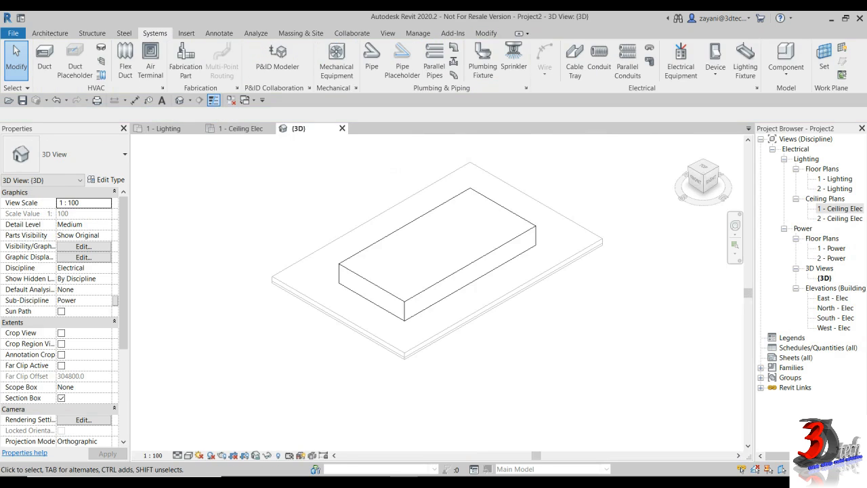
click(447, 278)
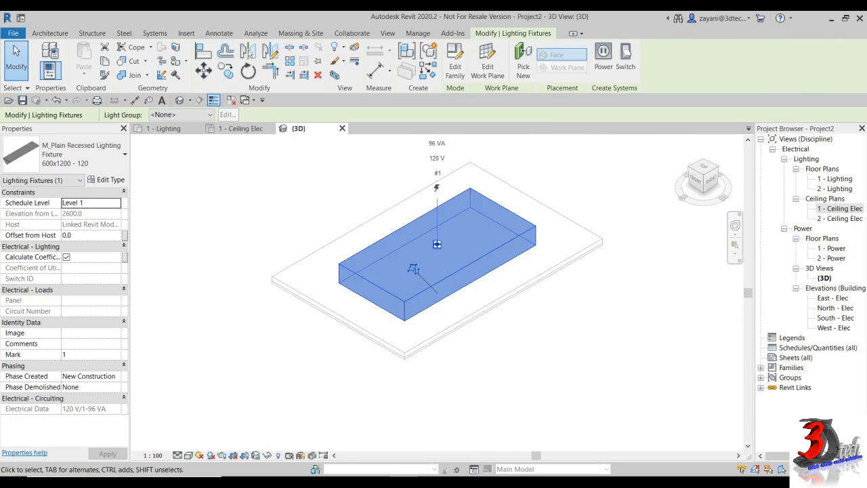
shift+middle_drag(447, 278, 380, 234)
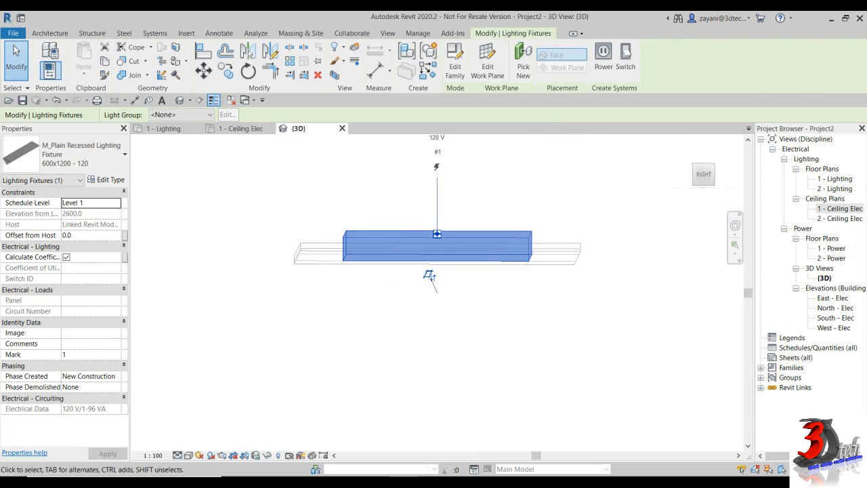
Set the 3D view to Fine detail level with the Shaded visual style.
click(188, 455)
click(193, 443)
click(188, 455)
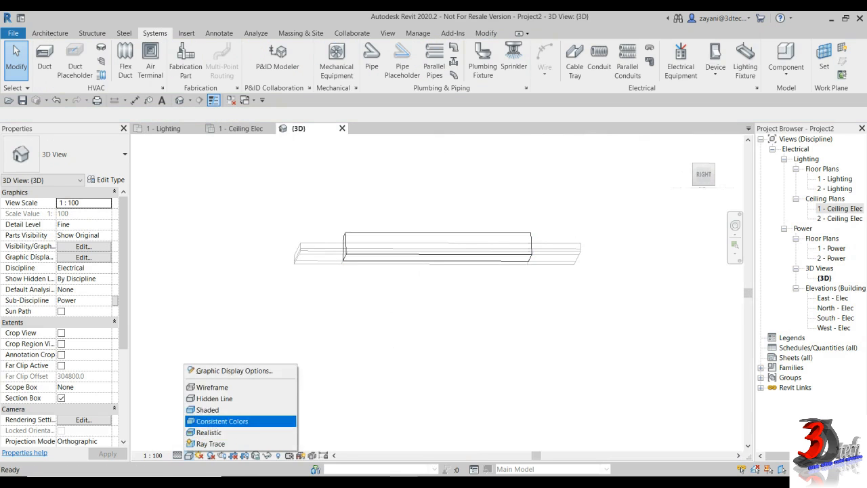
click(223, 409)
Examine how the recessed fixture sits in the linked ceiling and which circuit commands its electrical connector offers.
click(693, 165)
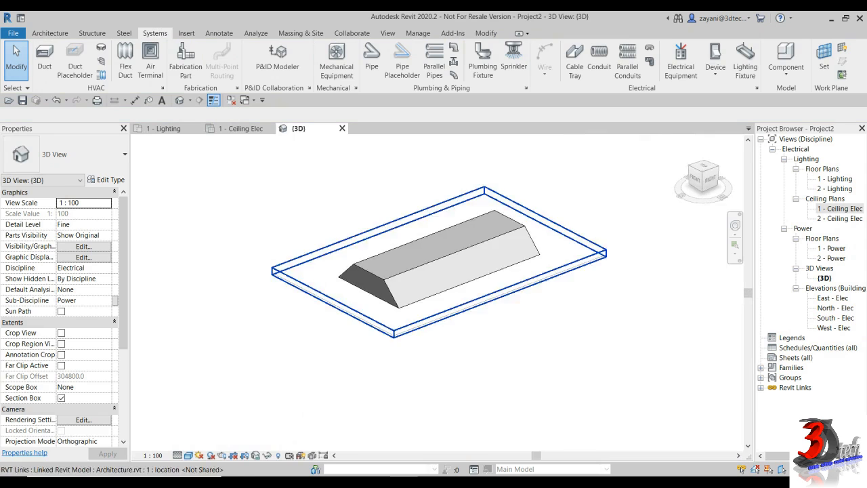
shift+middle_drag(394, 284, 489, 253)
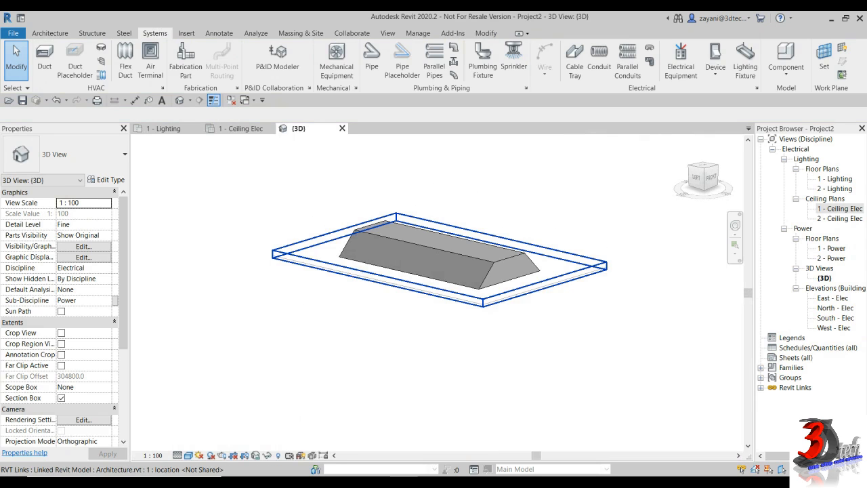
click(599, 268)
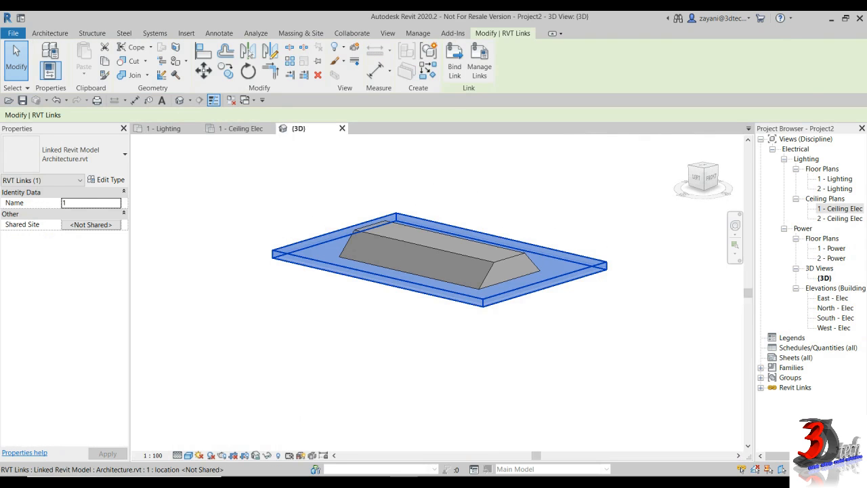
click(587, 296)
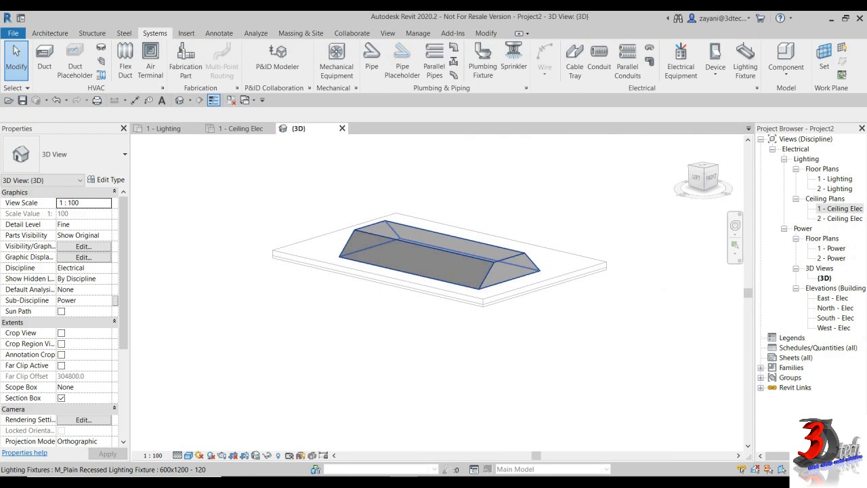
click(532, 263)
scroll(396, 213, up, 4)
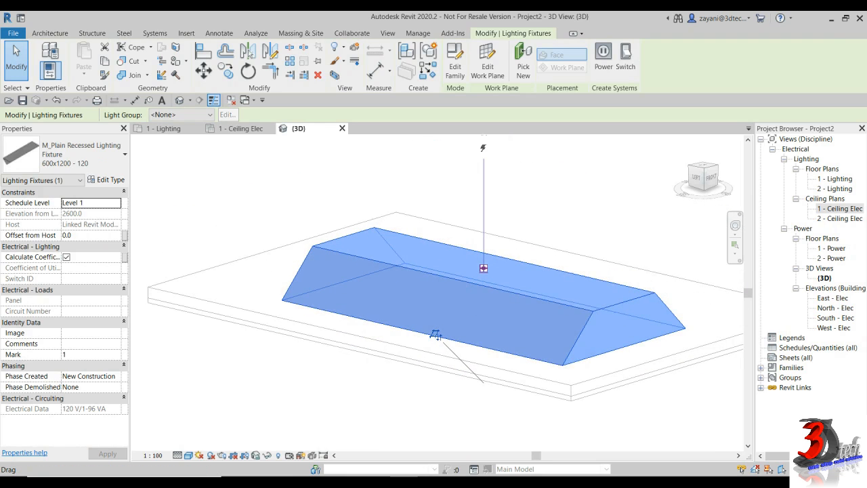
right_click(484, 268)
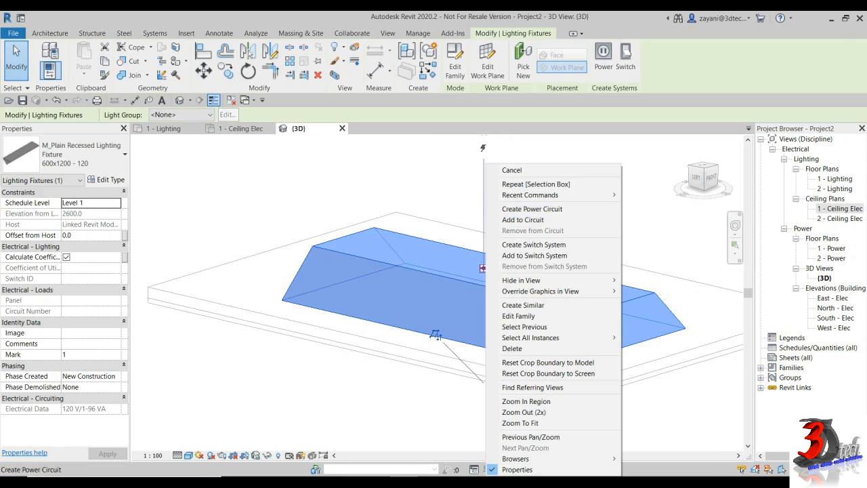
key(Escape)
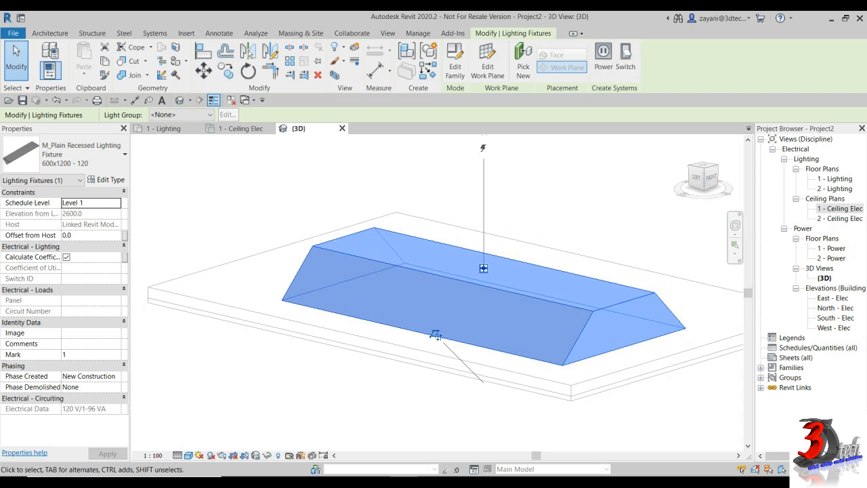
Return to the 1 - Ceiling Elec plan and open the placed fixture's family for editing.
click(240, 128)
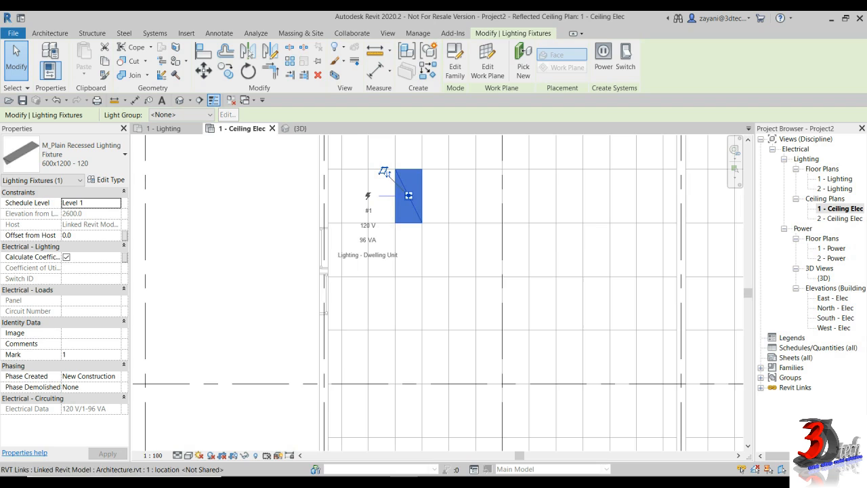
middle_drag(408, 196, 442, 257)
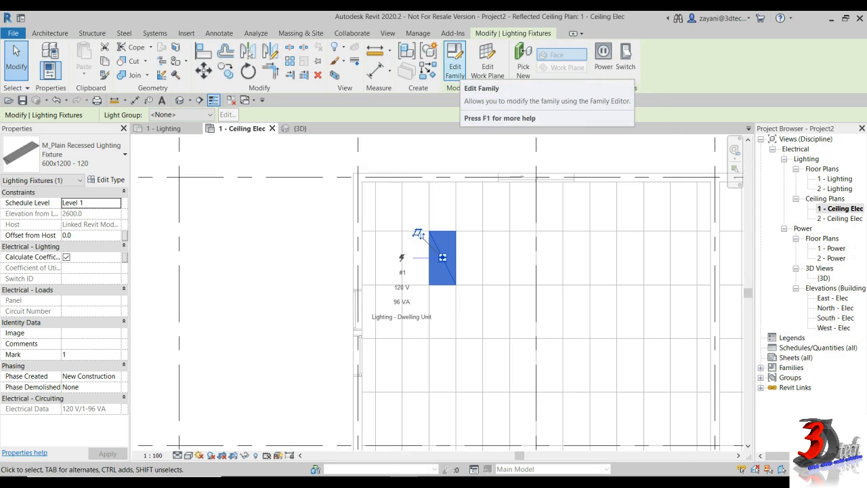
click(457, 66)
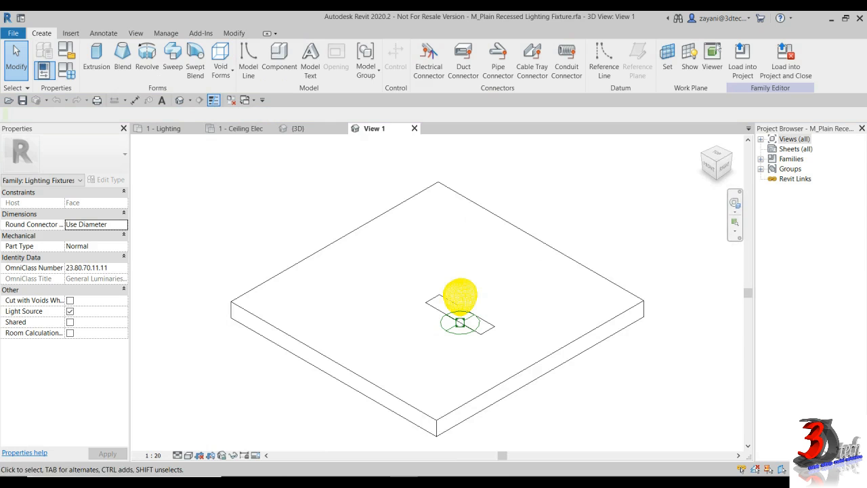
shift+middle_drag(542, 338, 542, 302)
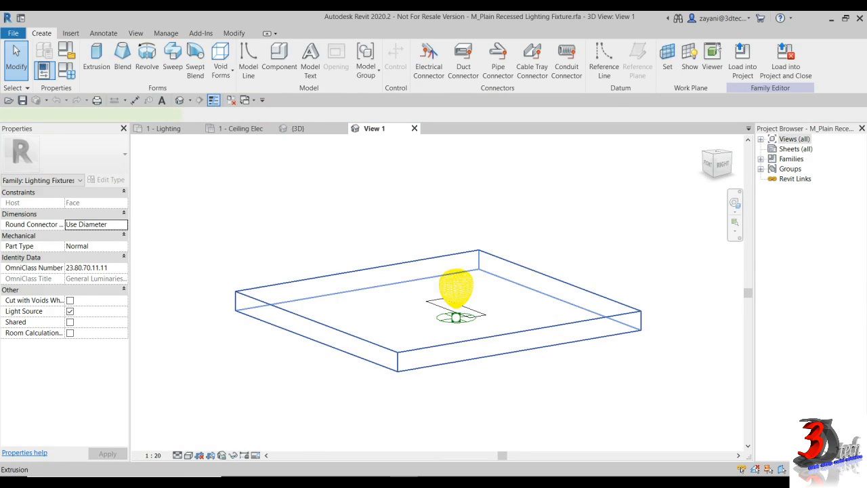
Temporarily hide the large host extrusion and the light source in the family's 3D view.
click(434, 346)
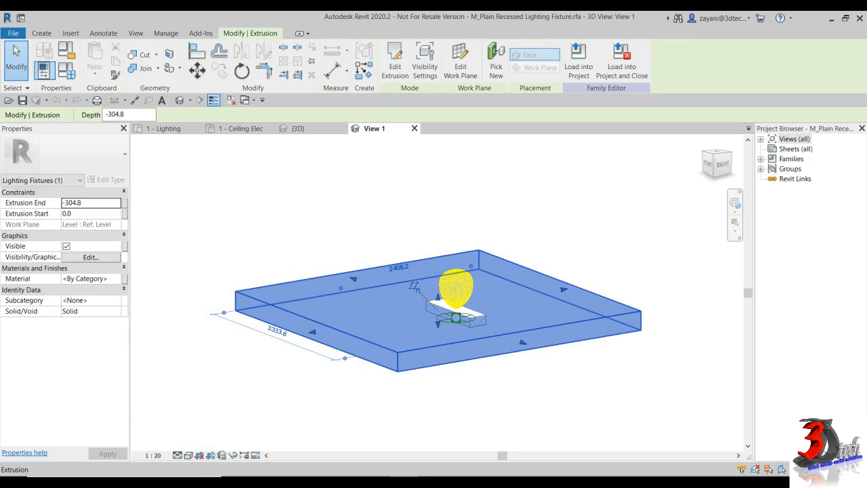
scroll(486, 321, up, 5)
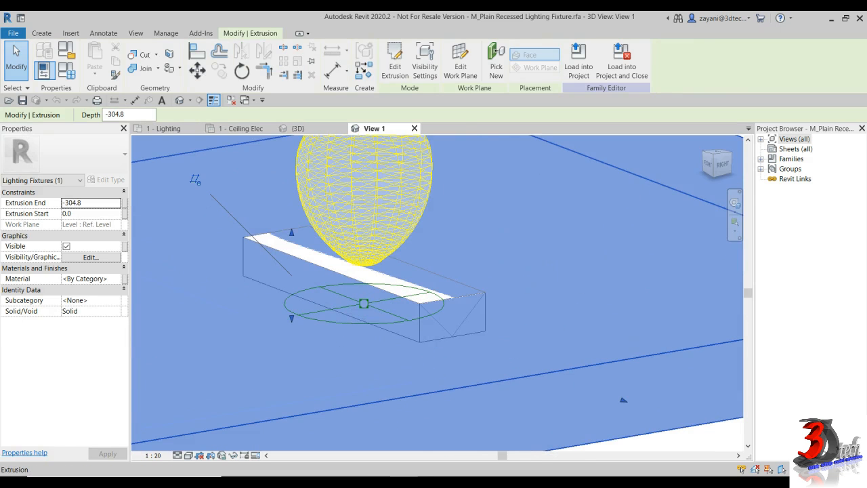
scroll(474, 301, down, 5)
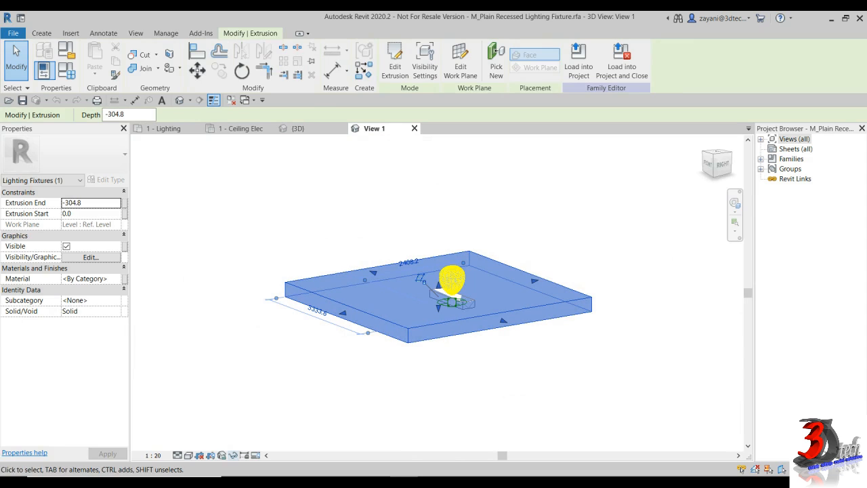
click(233, 455)
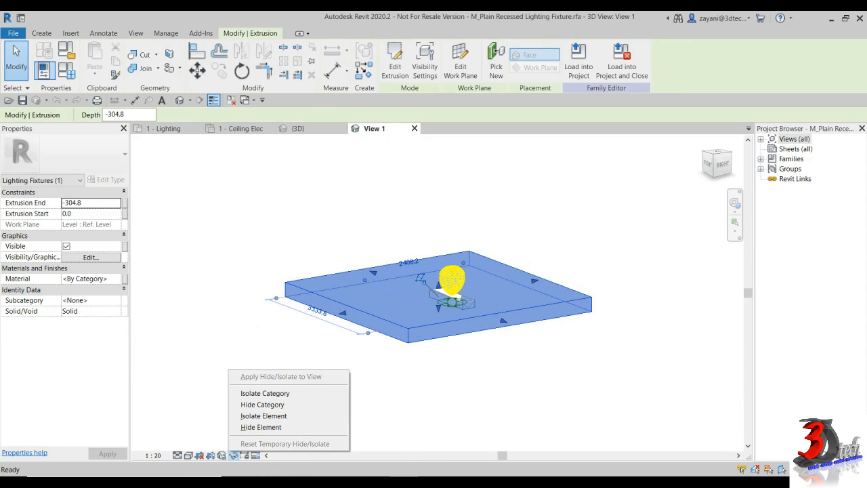
click(261, 427)
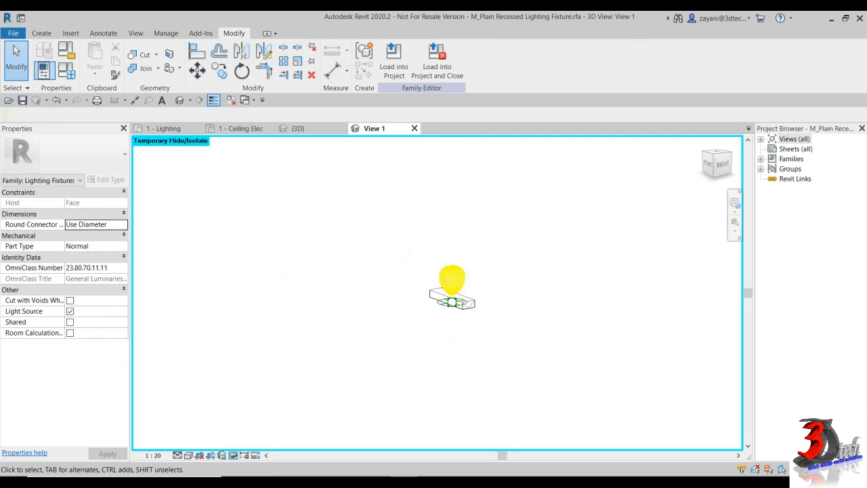
click(456, 274)
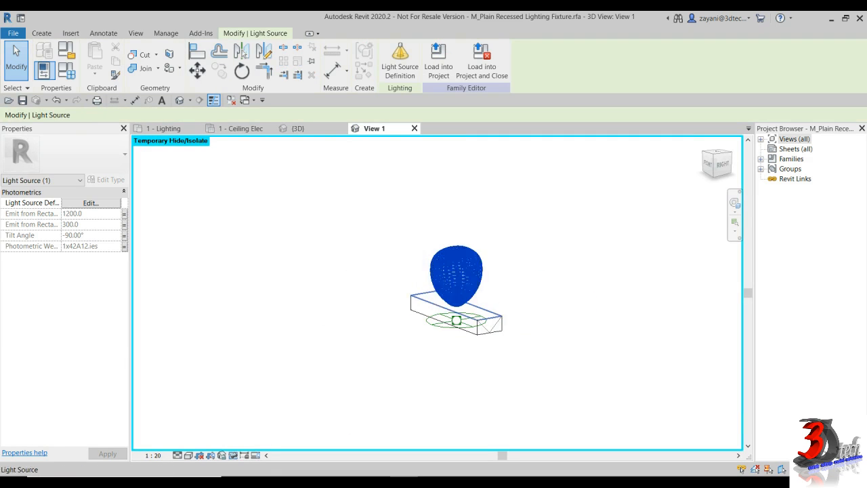
click(233, 455)
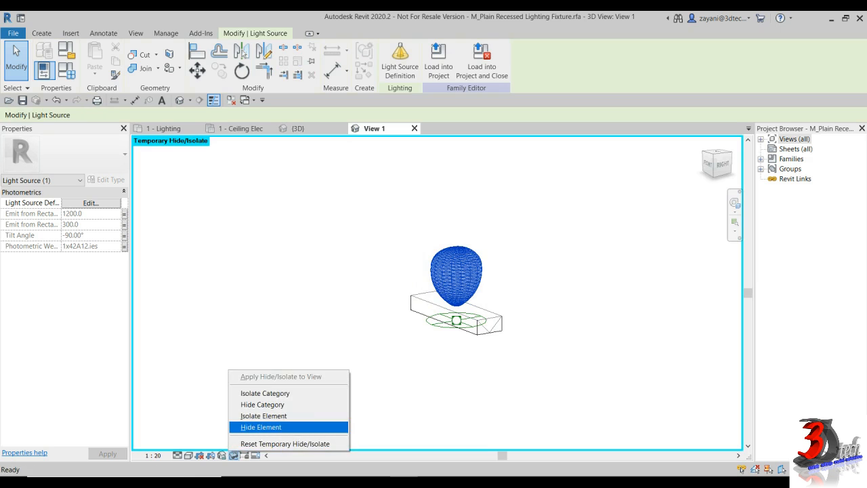
click(261, 426)
Select the fixture's electrical connector and examine its position and properties from several angles.
shift+middle_drag(456, 319, 399, 317)
scroll(500, 282, up, 3)
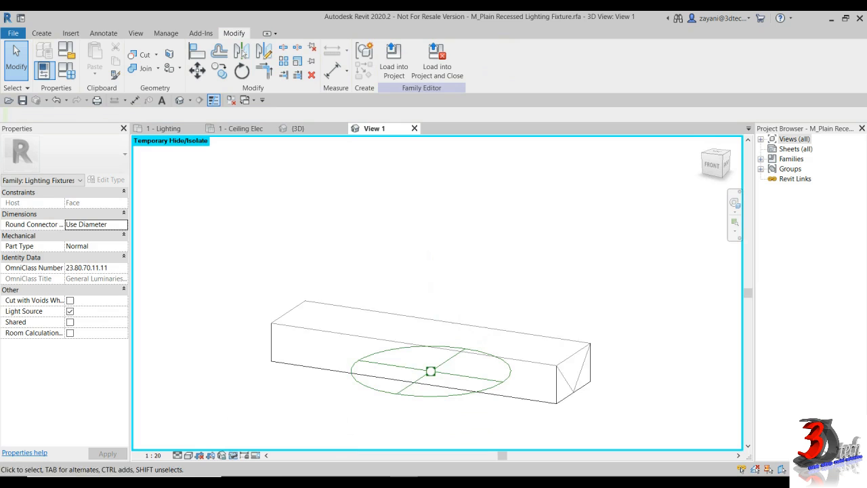
middle_drag(497, 359, 420, 269)
click(409, 269)
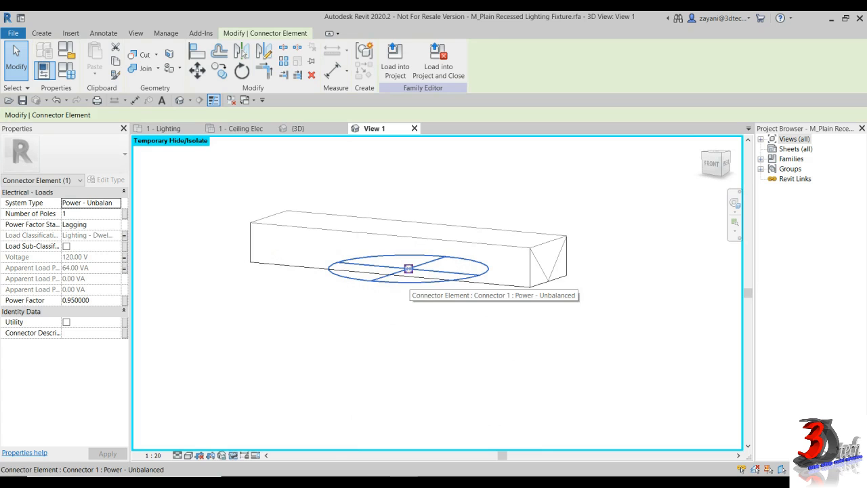
middle_drag(413, 284, 409, 312)
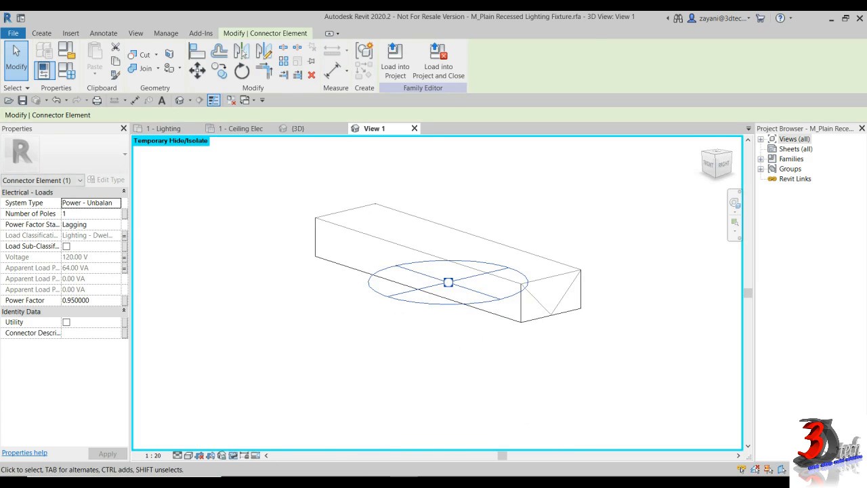
Place a conduit surface connector on the upper face of the fixture body.
click(42, 32)
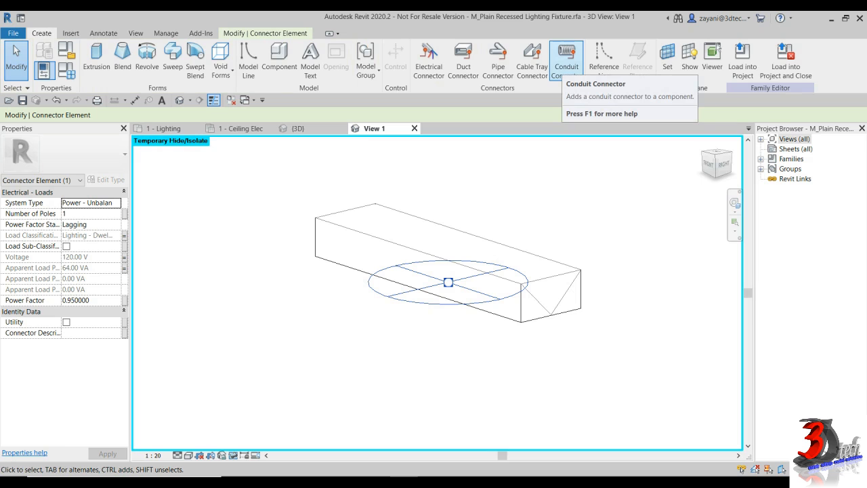
click(566, 57)
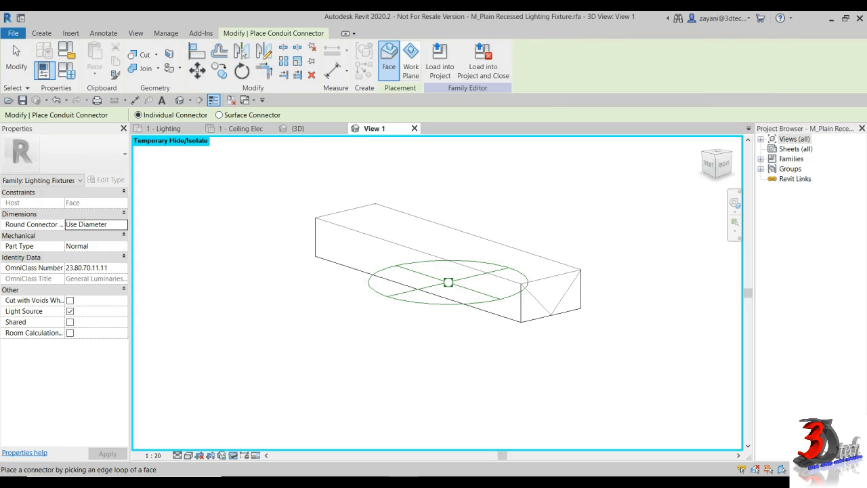
click(220, 115)
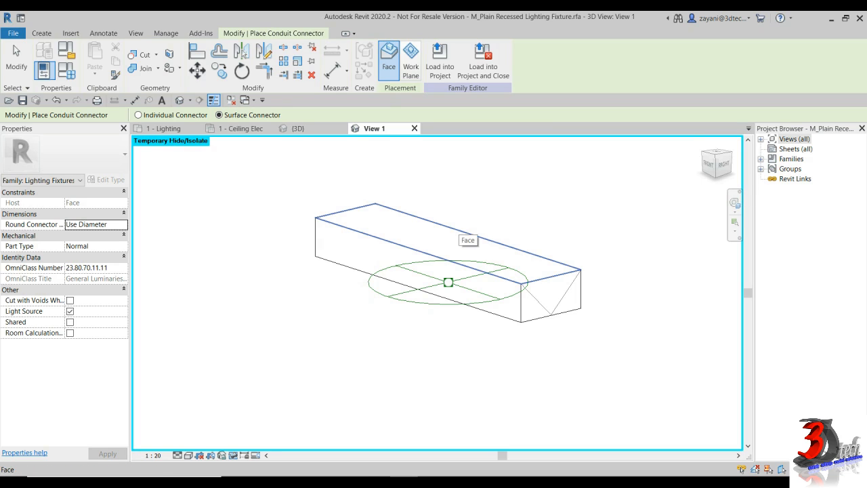
click(448, 230)
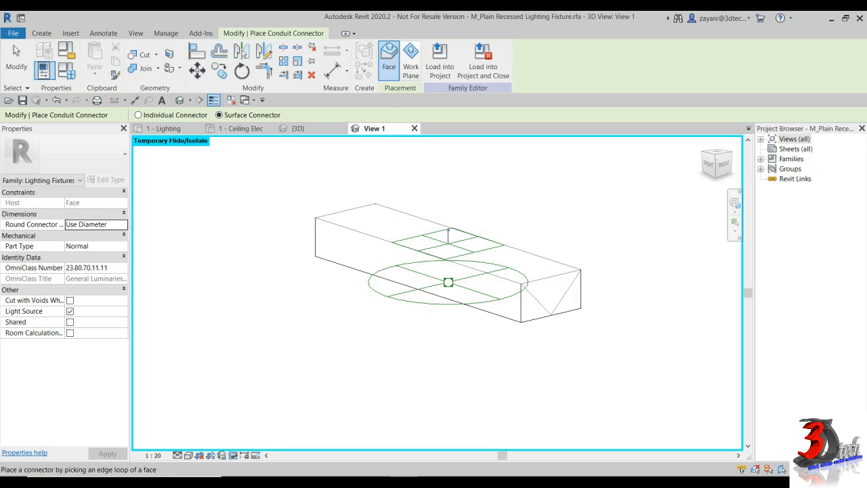
key(Escape)
Flip the new conduit connector so that its normal points down into the fixture body.
scroll(483, 235, up, 5)
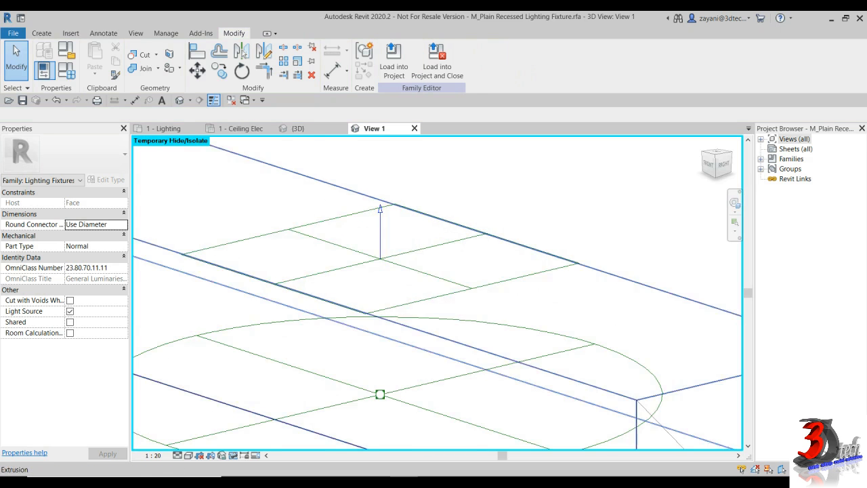
scroll(472, 265, down, 3)
shift+middle_drag(468, 261, 484, 239)
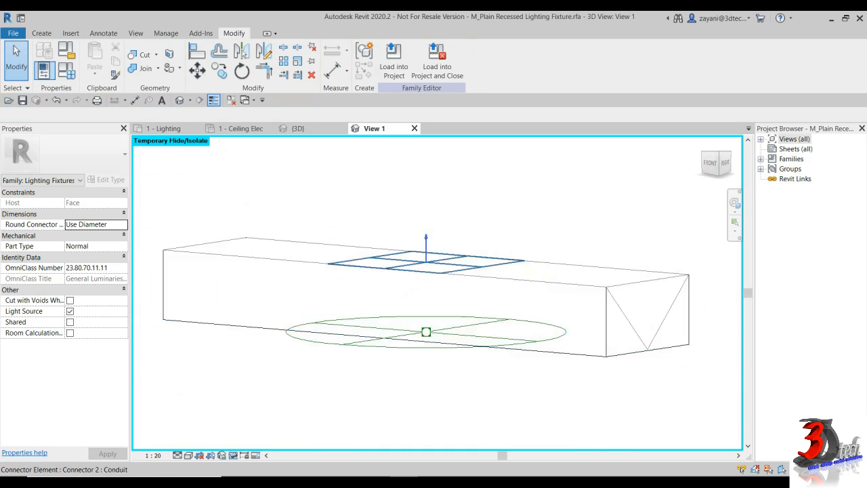
scroll(424, 256, up, 5)
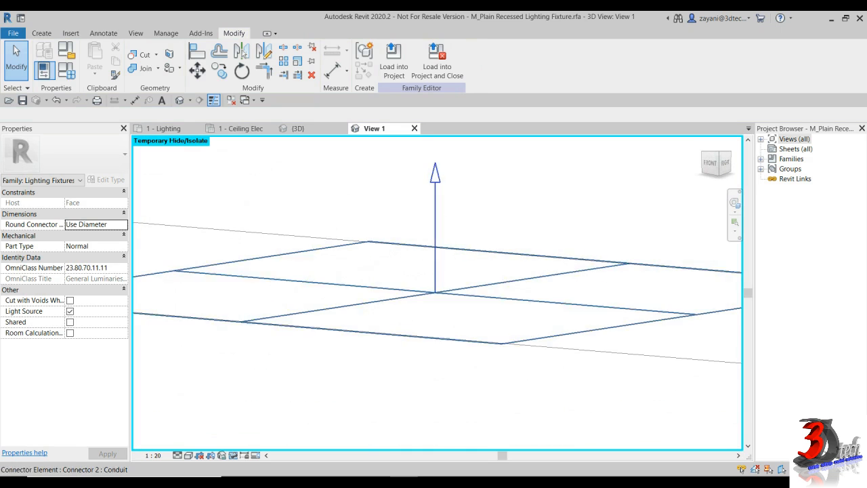
click(435, 257)
shift+middle_drag(435, 258, 448, 220)
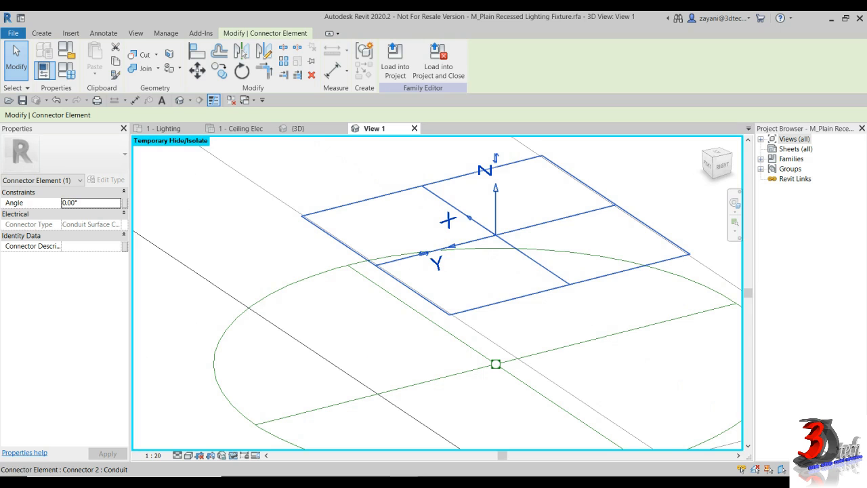
shift+middle_drag(448, 220, 487, 166)
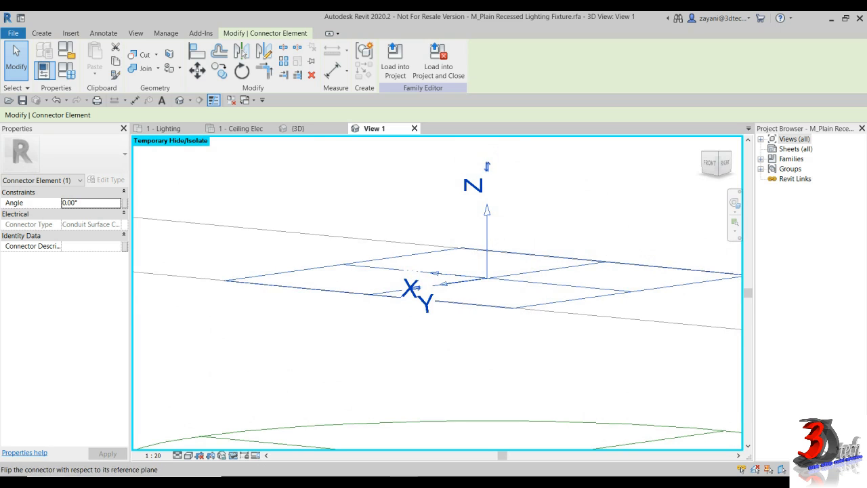
click(487, 166)
scroll(493, 253, down, 5)
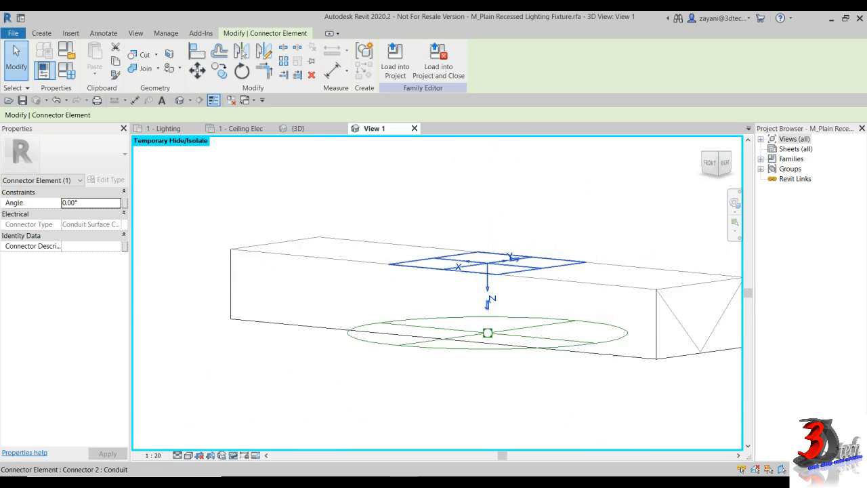
shift+middle_drag(493, 253, 499, 261)
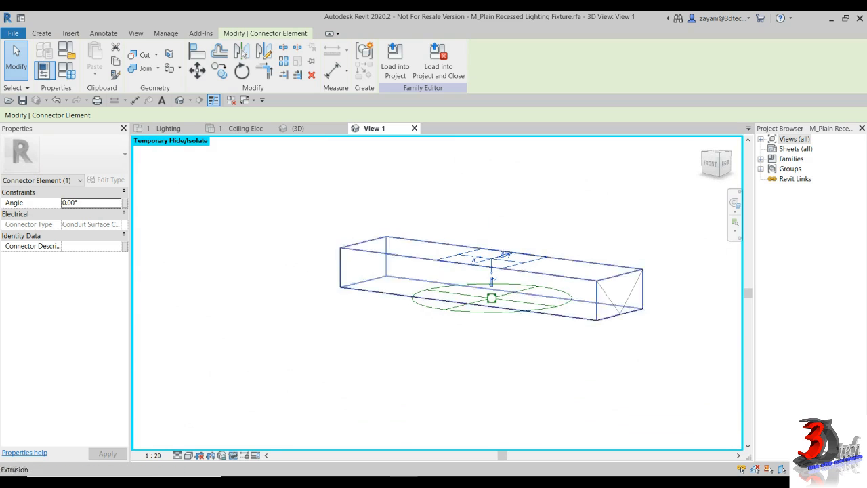
middle_drag(498, 346, 481, 347)
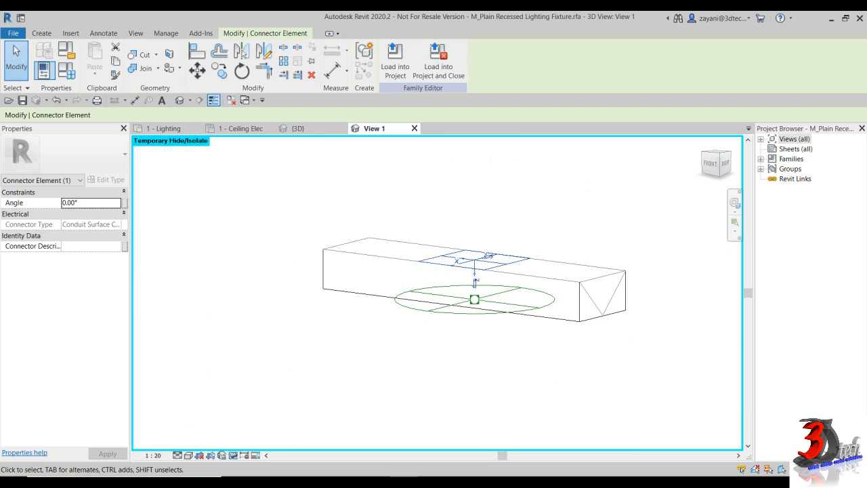
Load the edited family into the project, overwriting the existing version and its parameter values.
key(Escape)
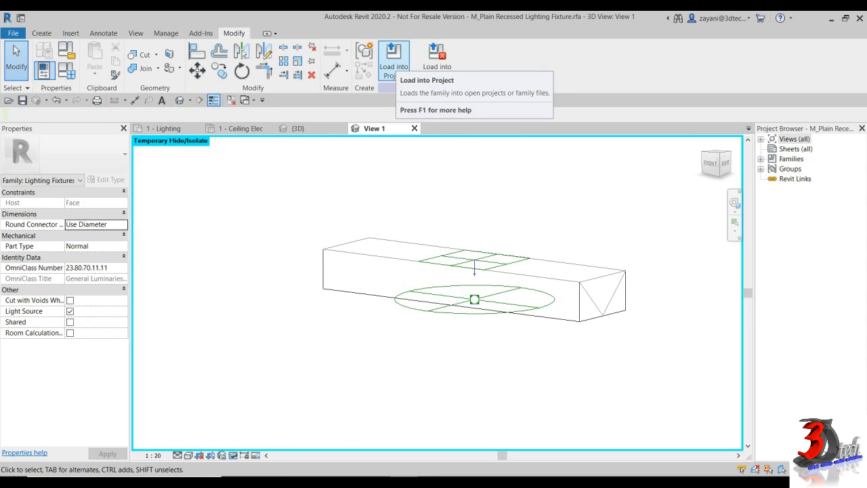
click(394, 59)
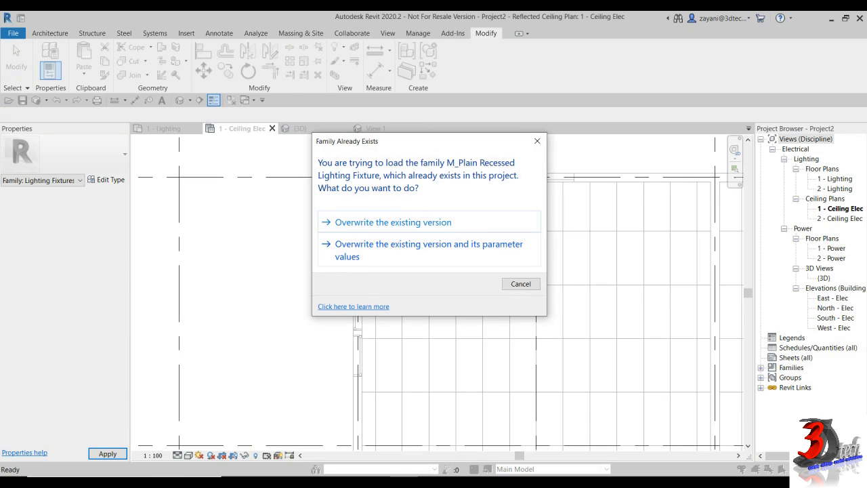
click(420, 247)
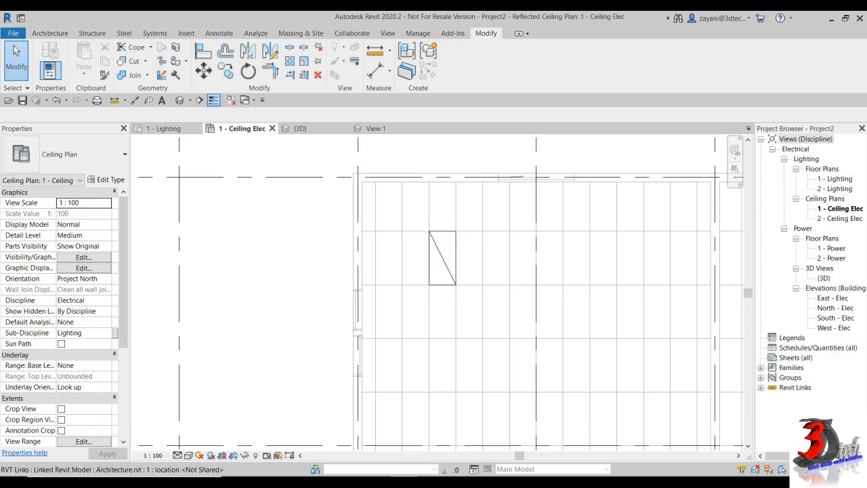
Select the reloaded fixture in the ceiling plan and check which conduit and circuit commands it offers.
click(429, 237)
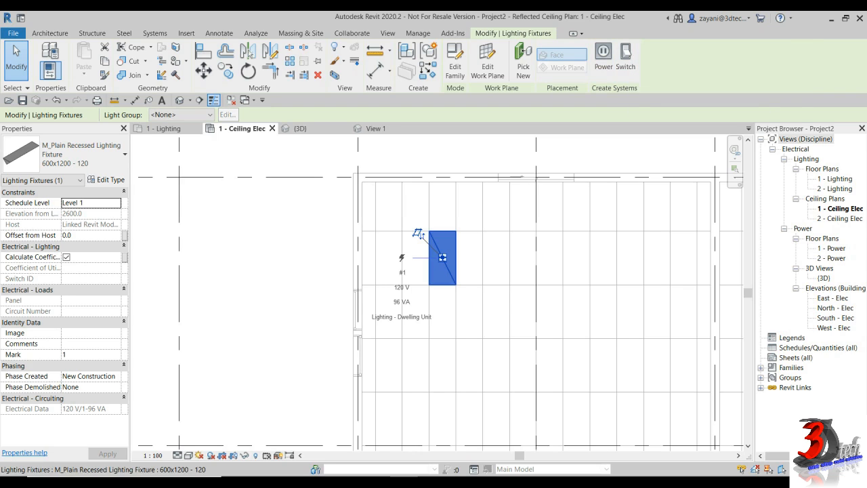
right_click(444, 270)
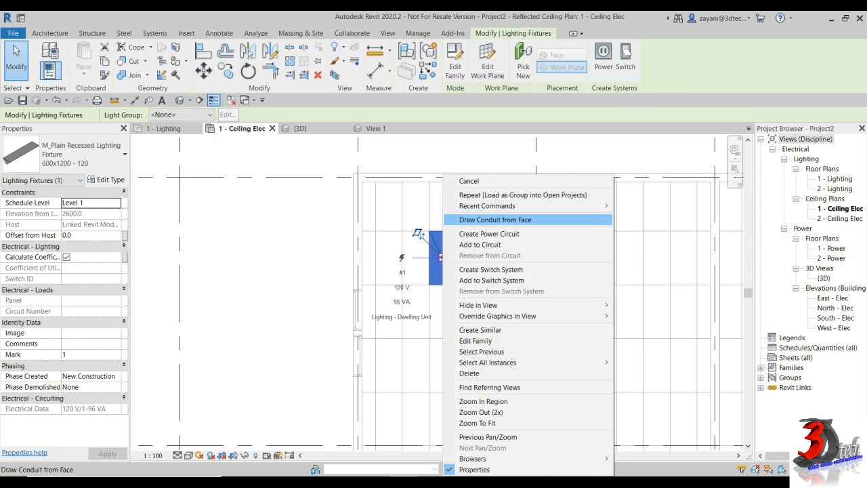
key(Escape)
key(Escape)
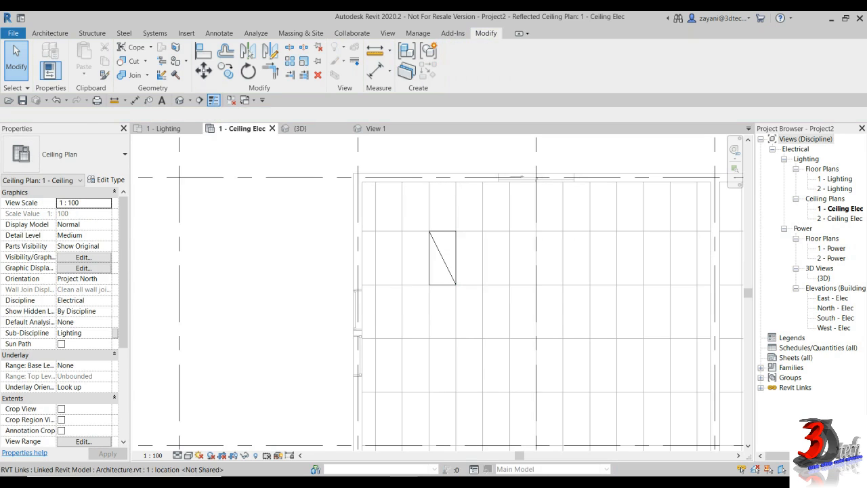
Draw a vertical building section just beside the fixture, looking toward it, and open the section view.
click(199, 100)
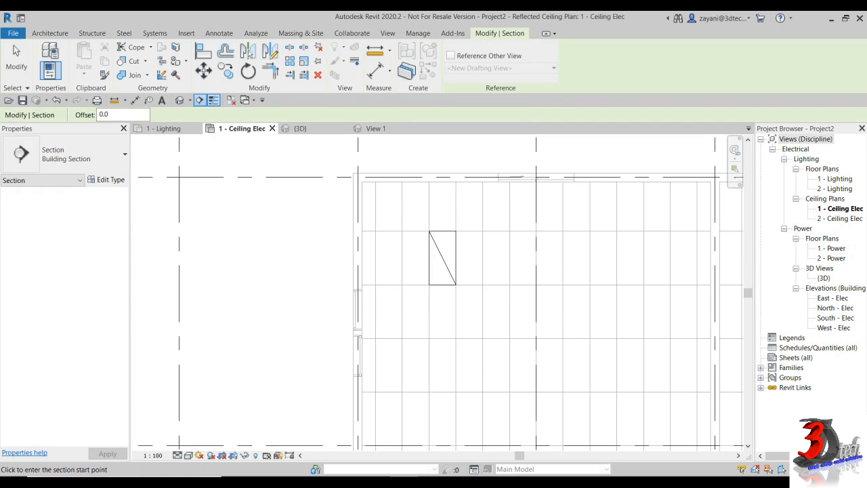
click(402, 306)
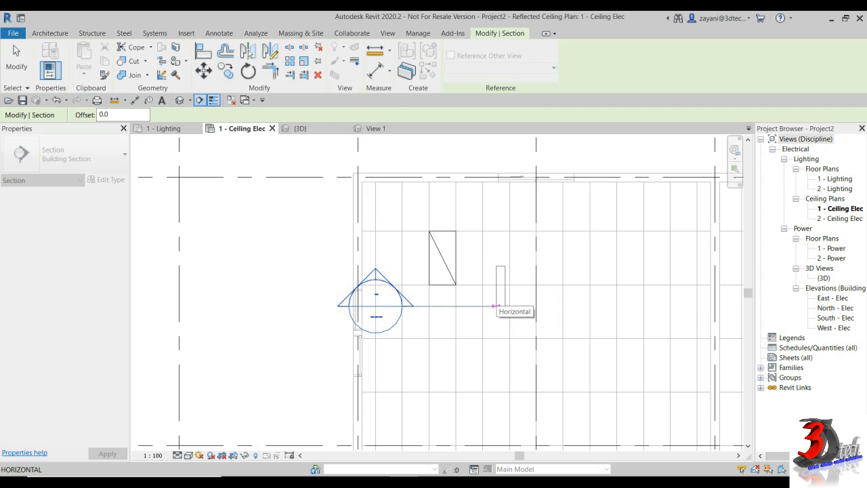
key(Escape)
click(414, 335)
click(414, 210)
key(Escape)
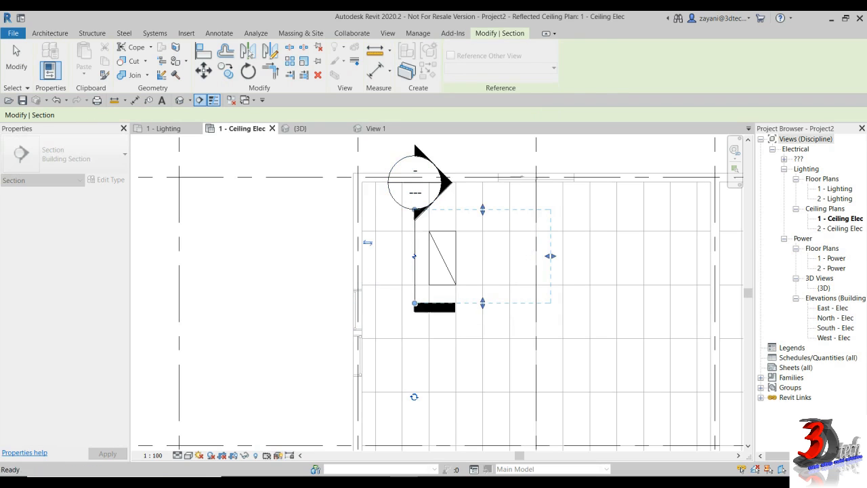
key(Escape)
double_click(415, 182)
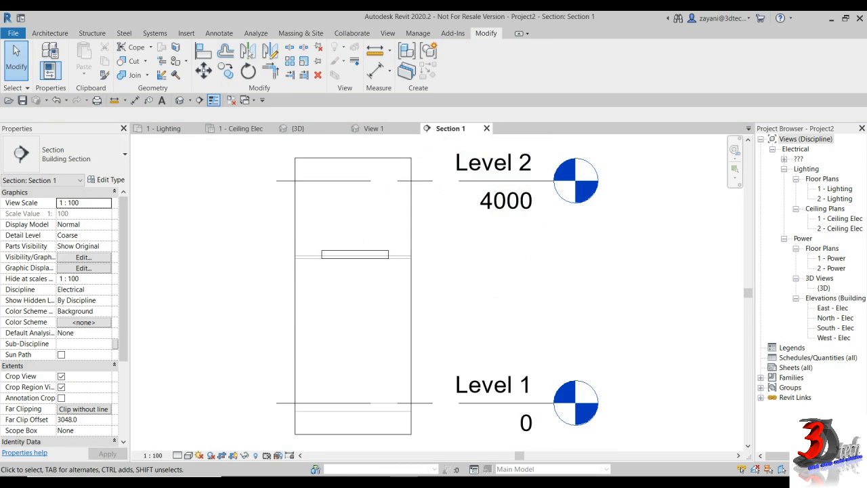
Start a conduit from the recessed fixture's face connector, keeping the surface connection at the centre of the face.
click(355, 254)
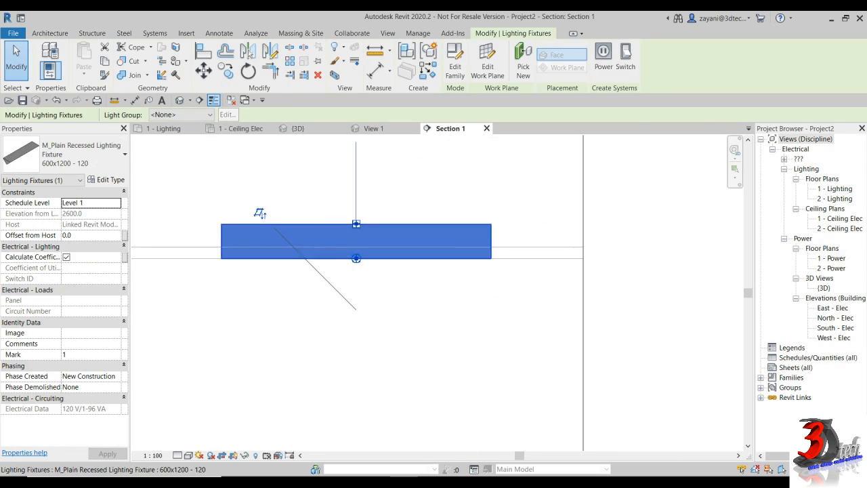
scroll(356, 252, down, 2)
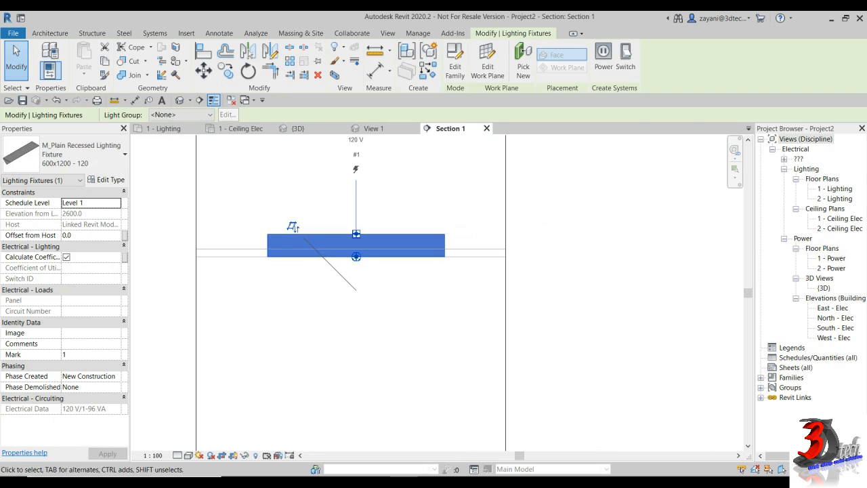
right_click(356, 256)
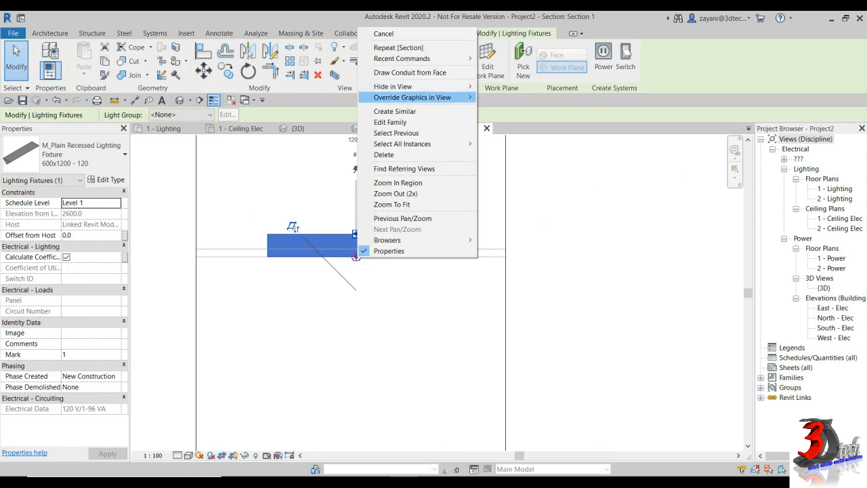
click(409, 73)
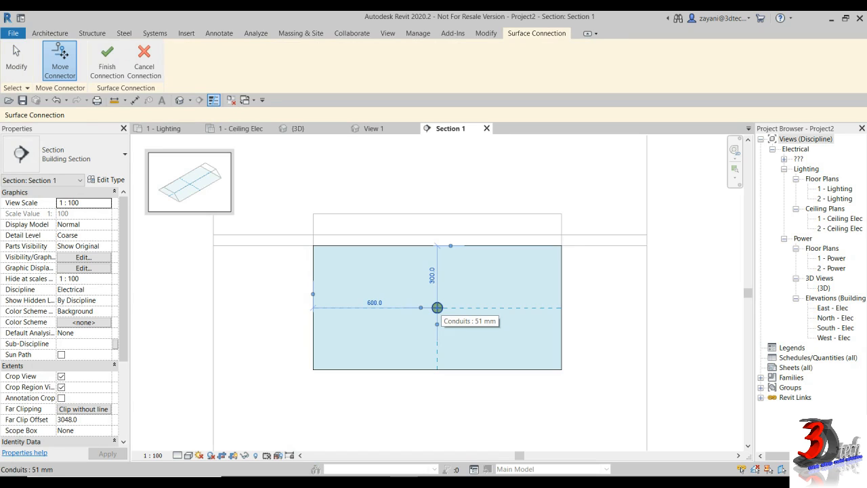
click(437, 307)
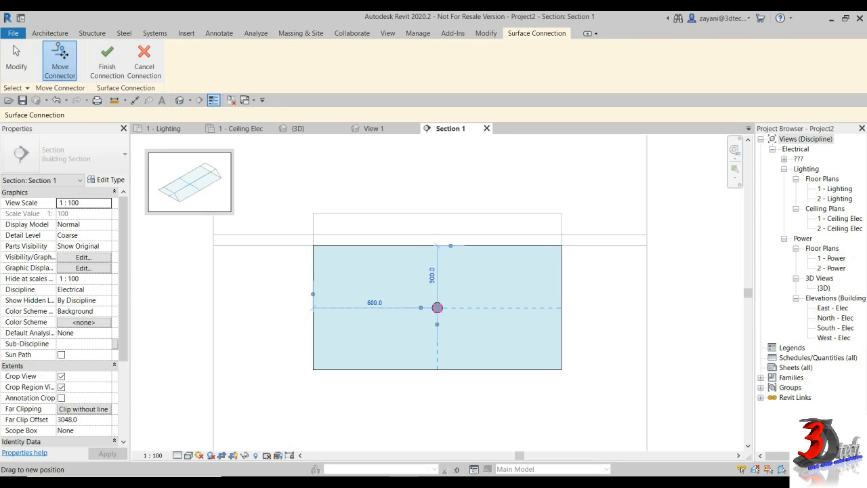
mouse_move(436, 307)
mouse_down()
mouse_move(357, 310)
mouse_move(459, 309)
mouse_move(465, 336)
mouse_move(437, 307)
mouse_up()
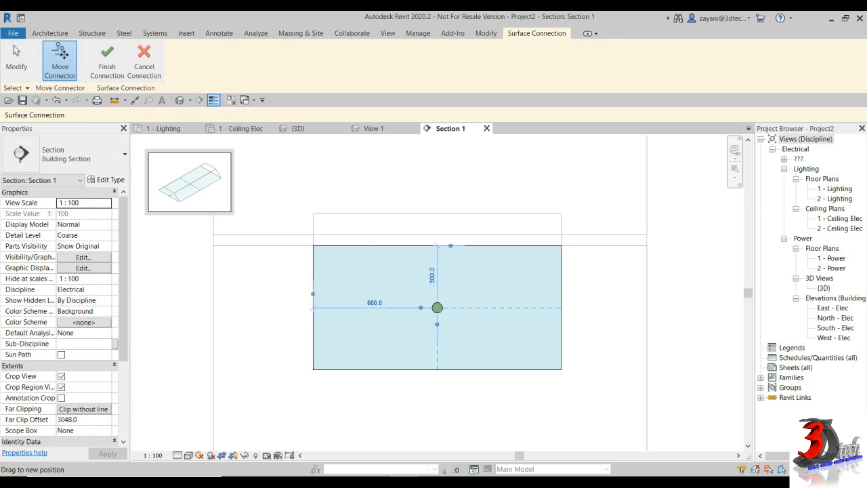
click(107, 61)
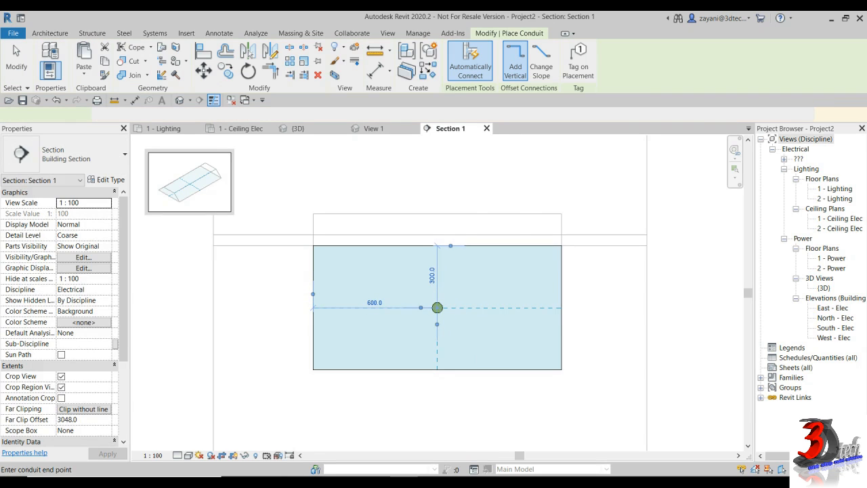
Draw the 53 mm conduit from the fixture with a horizontal run at middle elevation 3600, ending just beyond the section's right crop edge.
scroll(371, 203, down, 2)
middle_drag(374, 201, 422, 322)
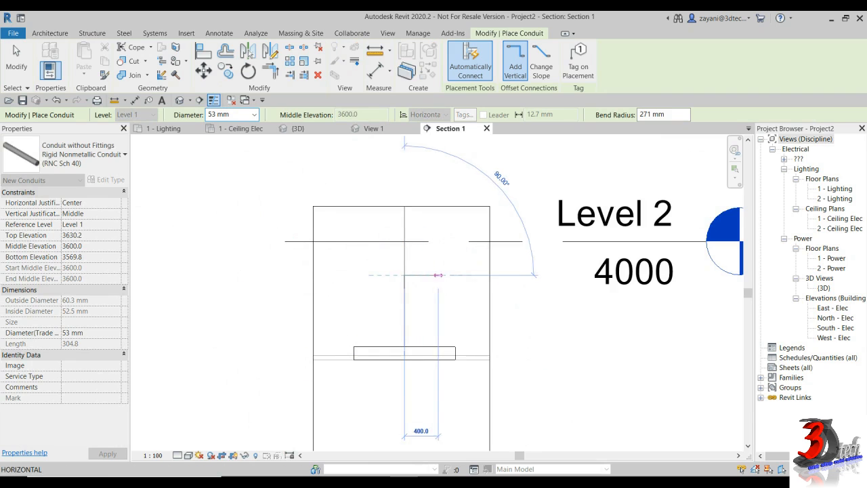
click(513, 275)
key(Escape)
key(Escape)
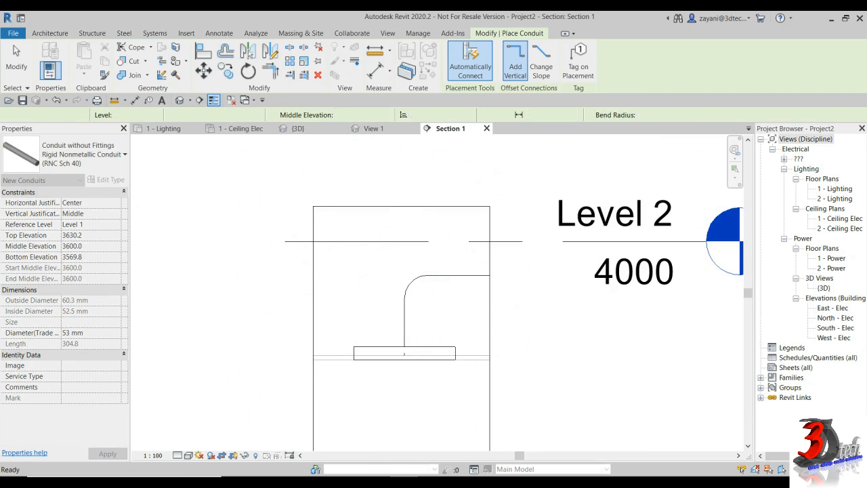
Set the section view to Fine detail level and the Shaded visual style.
click(177, 455)
click(192, 442)
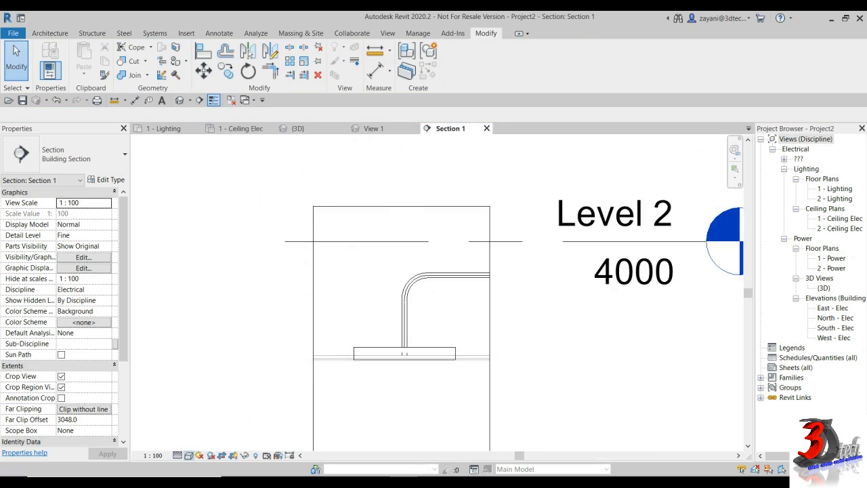
click(189, 455)
click(217, 408)
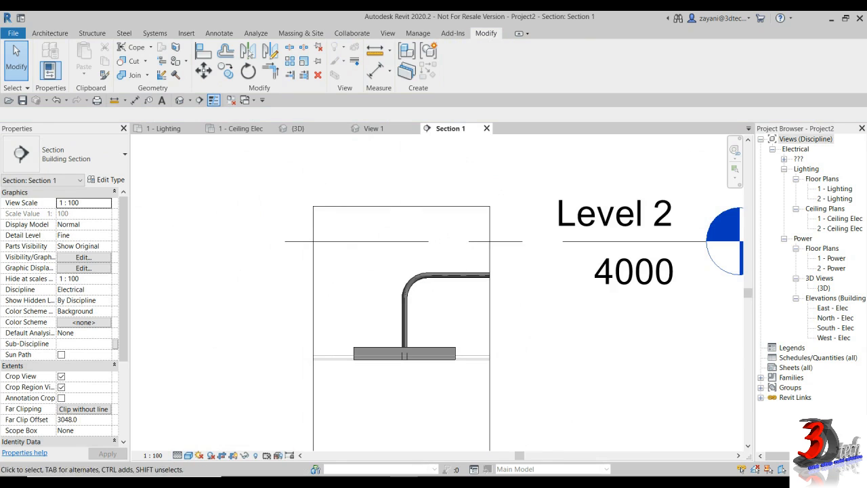
Open the {3D} view and turn off its section box to view the fixture and conduit within the building.
click(297, 128)
scroll(501, 277, down, 3)
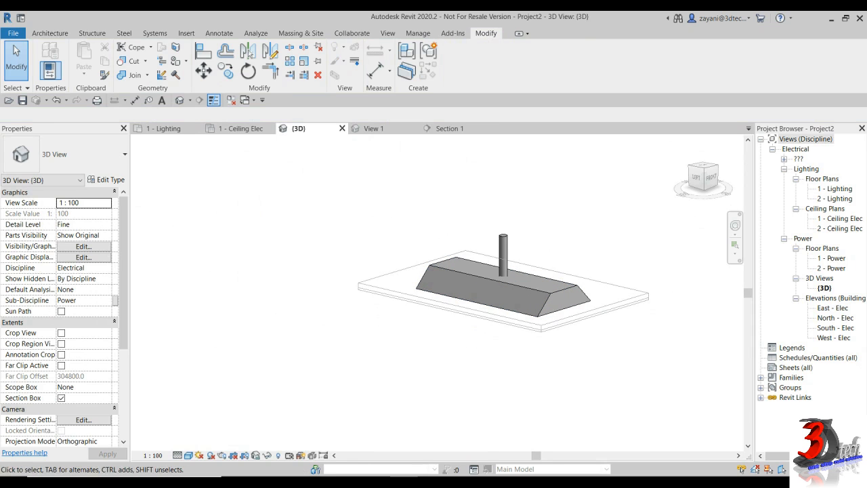
click(61, 398)
scroll(425, 289, down, 5)
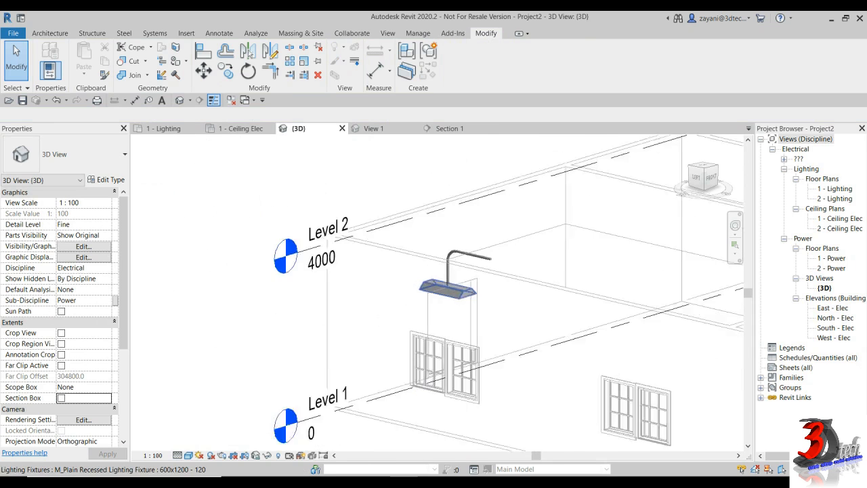
shift+middle_drag(425, 288, 464, 288)
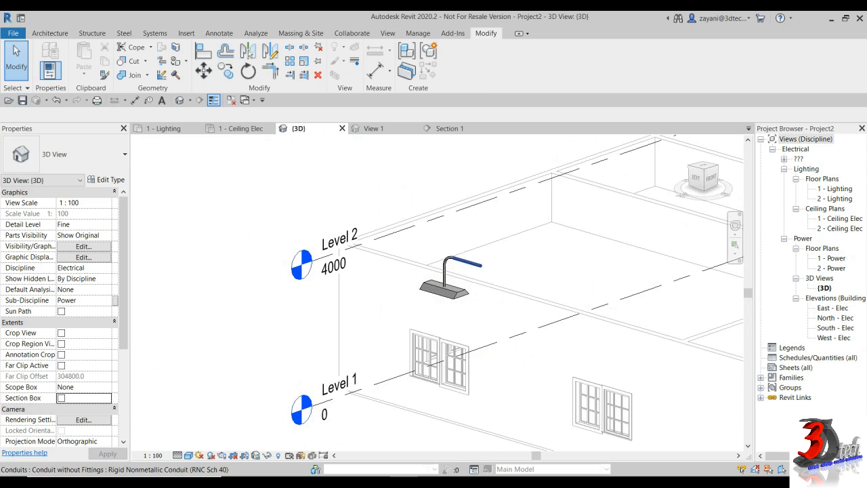
Delete the horizontal and vertical conduit pieces above the light fixture.
click(467, 260)
key(Delete)
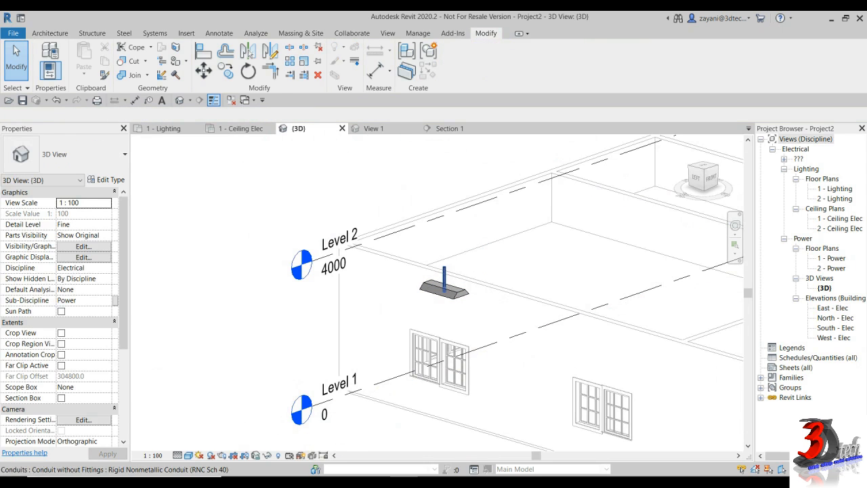
click(445, 277)
key(Delete)
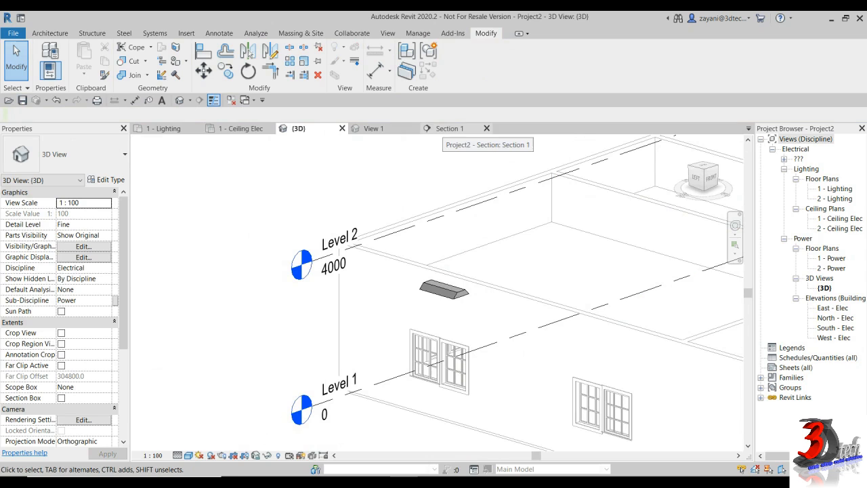
Review the connector in the fixture family, return to Section 1 and start another conduit from the fixture's face with the connection centred.
click(374, 128)
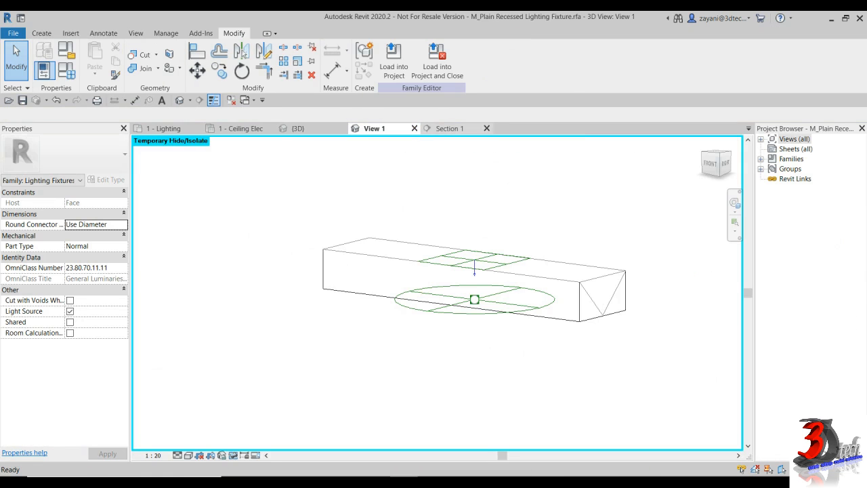
scroll(440, 242, up, 4)
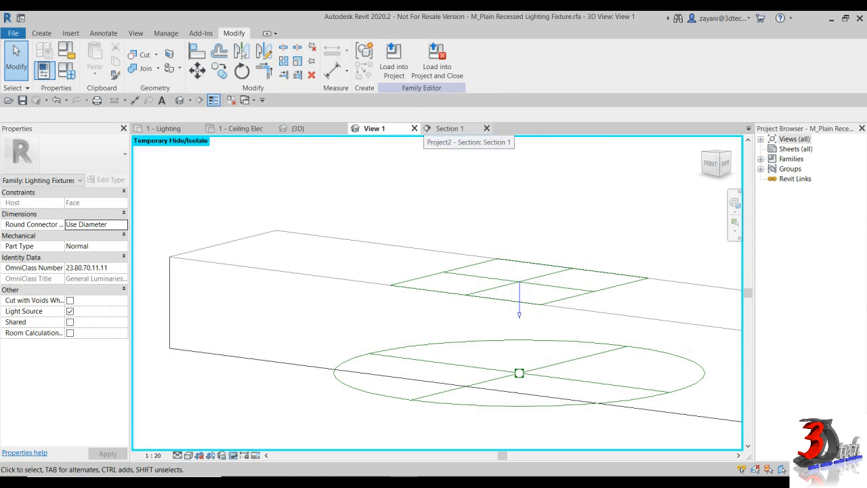
click(447, 128)
click(404, 352)
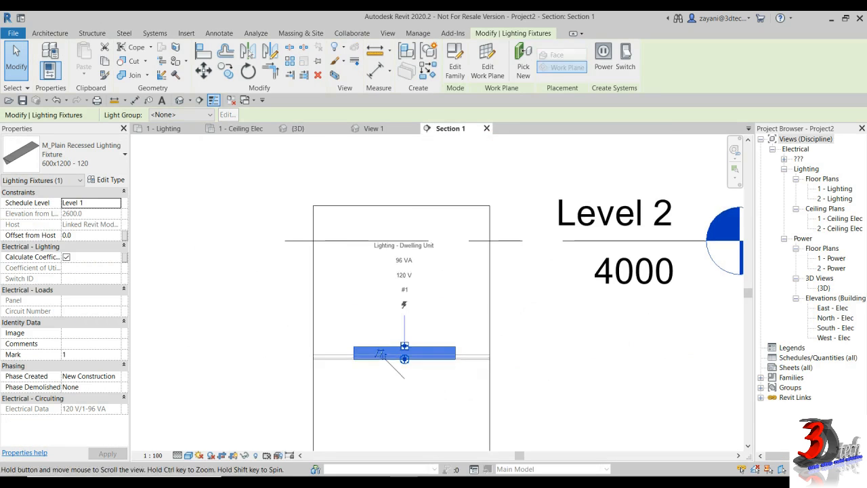
middle_drag(404, 352, 401, 280)
right_click(401, 285)
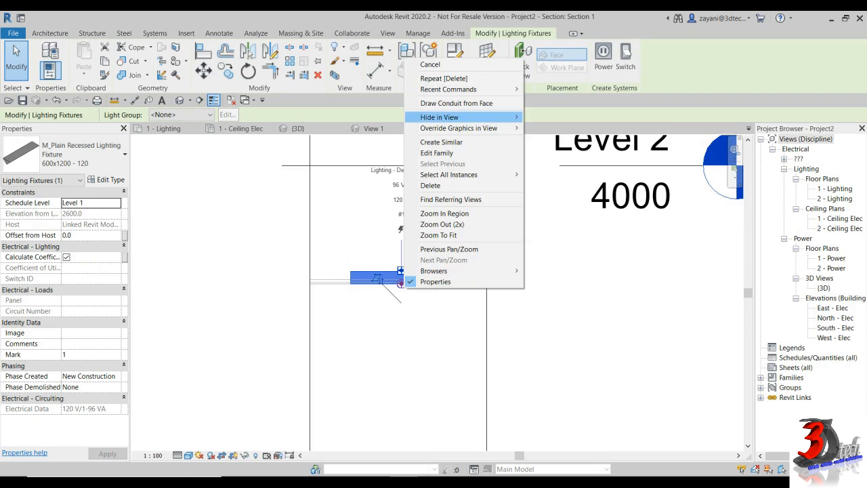
click(455, 103)
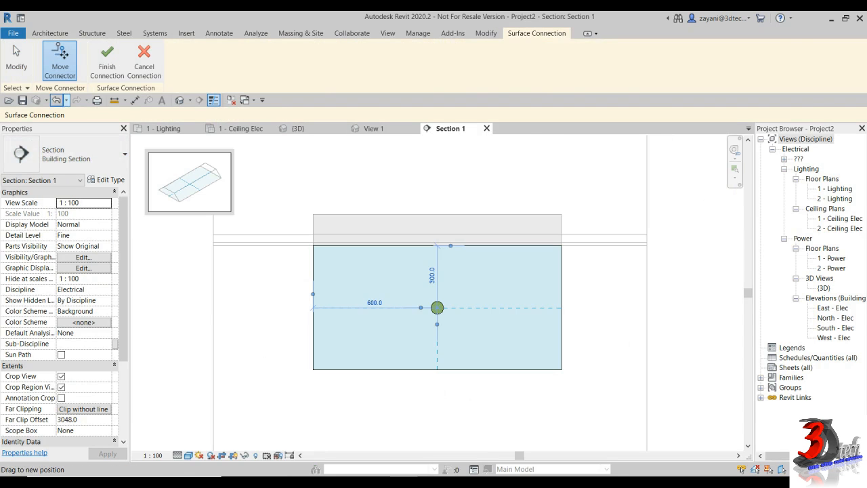
click(107, 60)
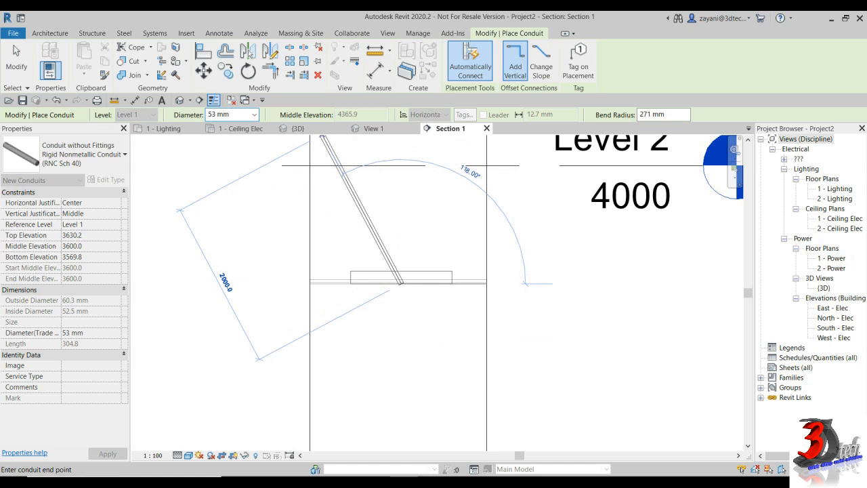
Try to draw the 53 mm conduit about 1000 mm straight up from the fixture, checking the available conduit diameters.
click(230, 114)
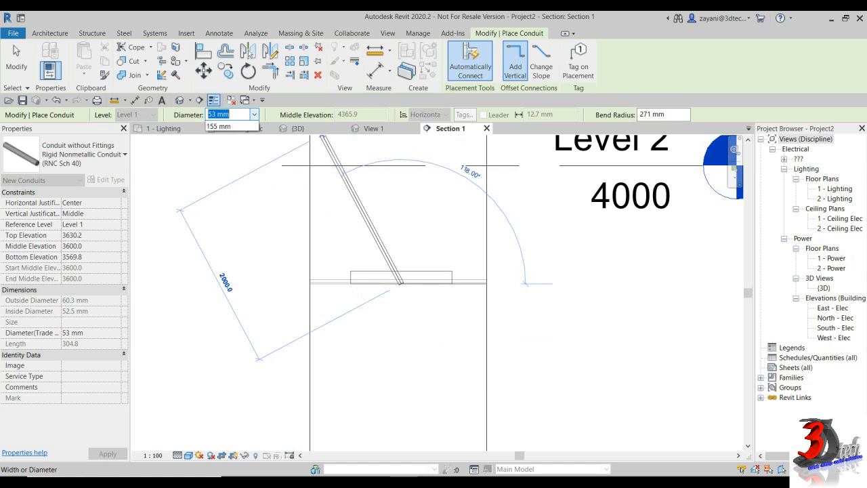
click(222, 171)
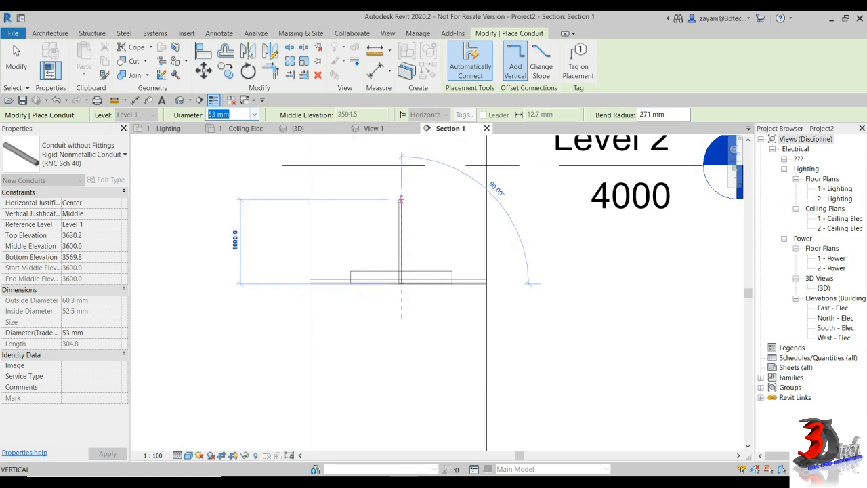
click(401, 206)
key(Escape)
key(Escape)
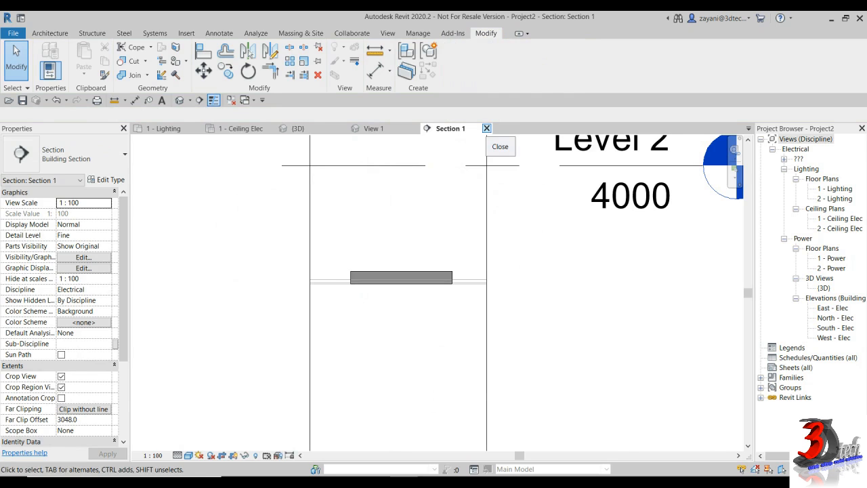
Delete the building section beside the fixture in the 1 - Ceiling Elec plan, together with its view.
click(257, 128)
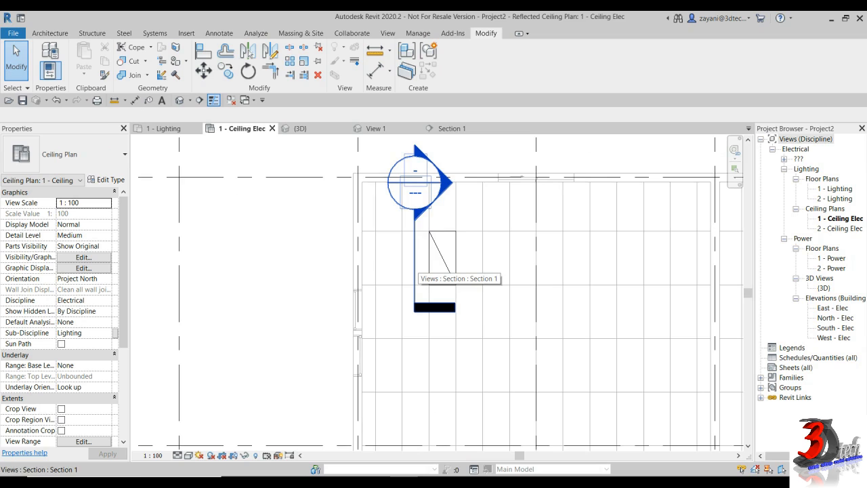
click(414, 269)
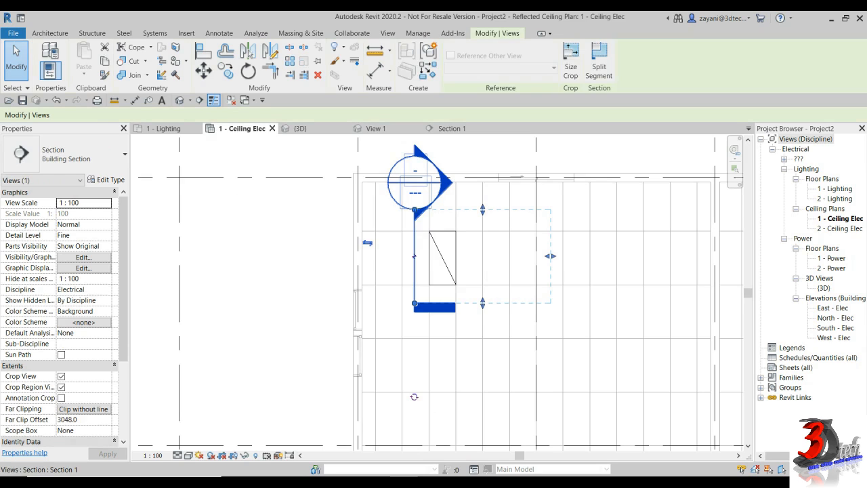
key(Delete)
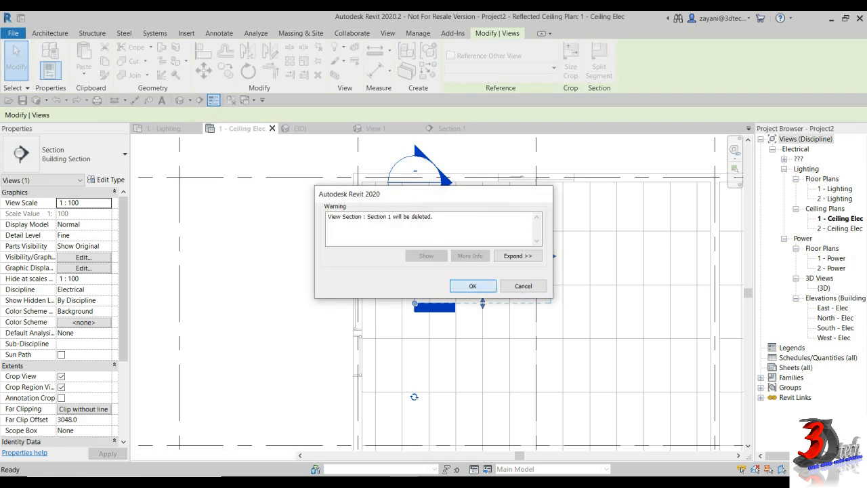
click(472, 285)
Copy the recessed light fixture seven ceiling tiles to the right along the same ceiling grid line.
click(442, 257)
click(226, 71)
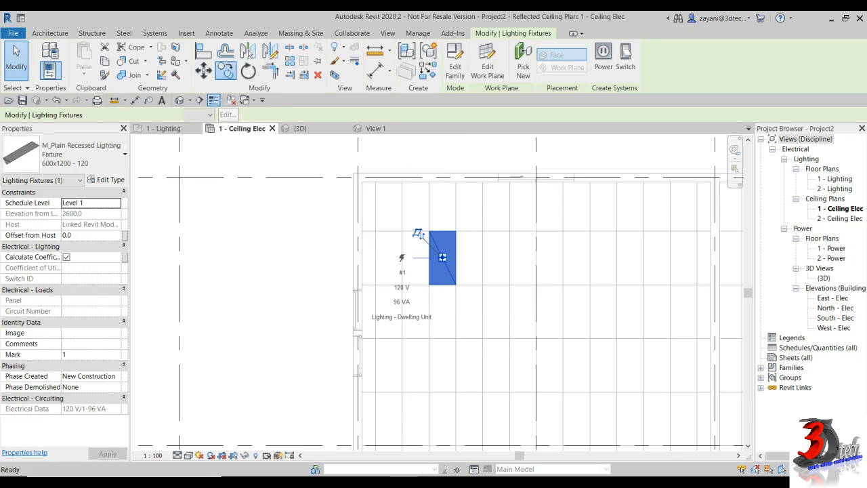
click(428, 231)
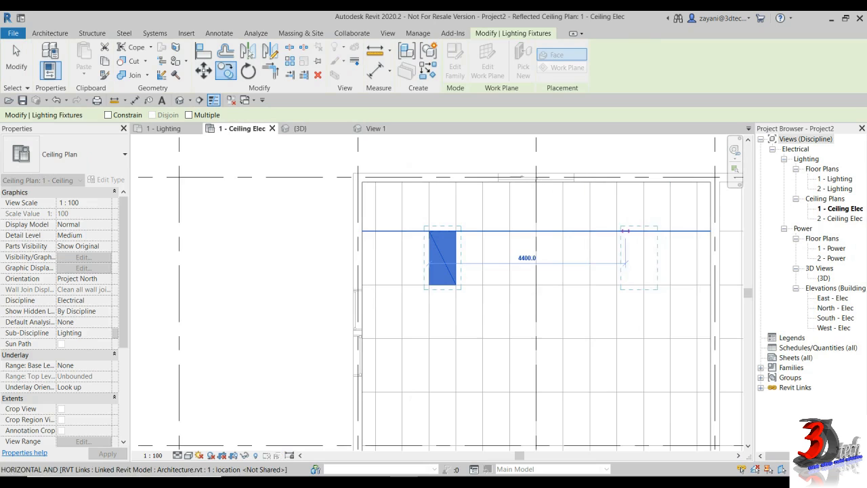
click(616, 231)
middle_drag(601, 379, 585, 208)
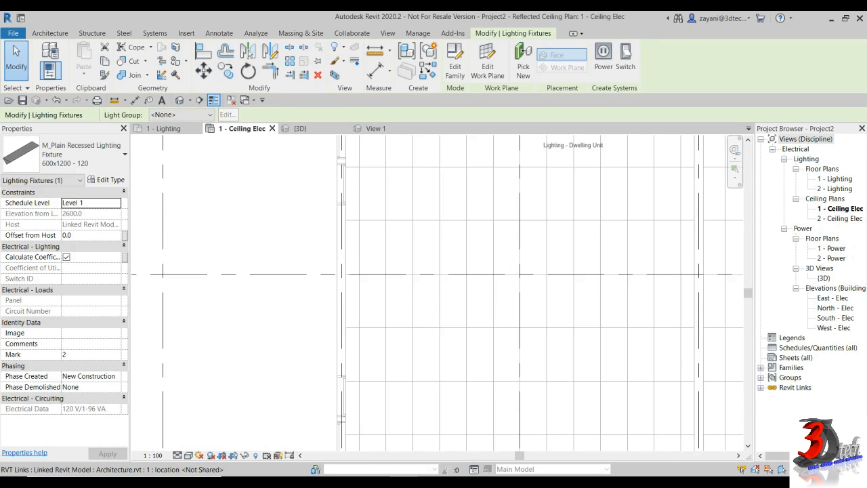
scroll(494, 265, down, 3)
middle_drag(494, 266, 492, 300)
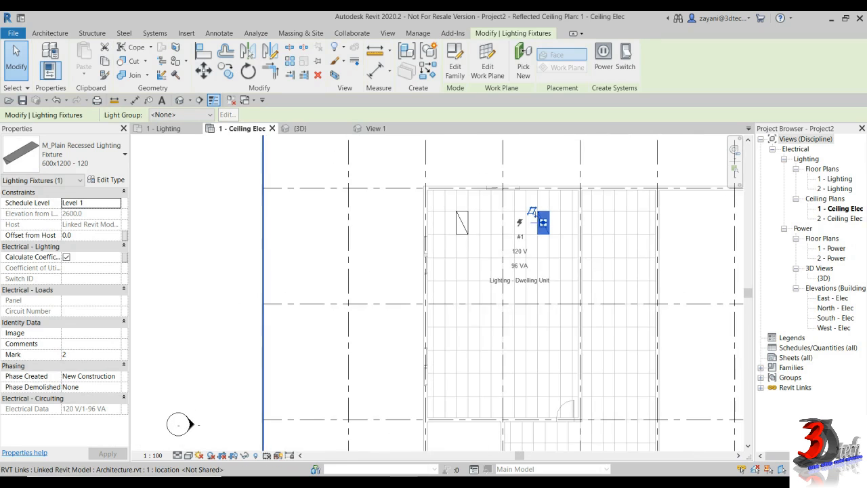
key(Escape)
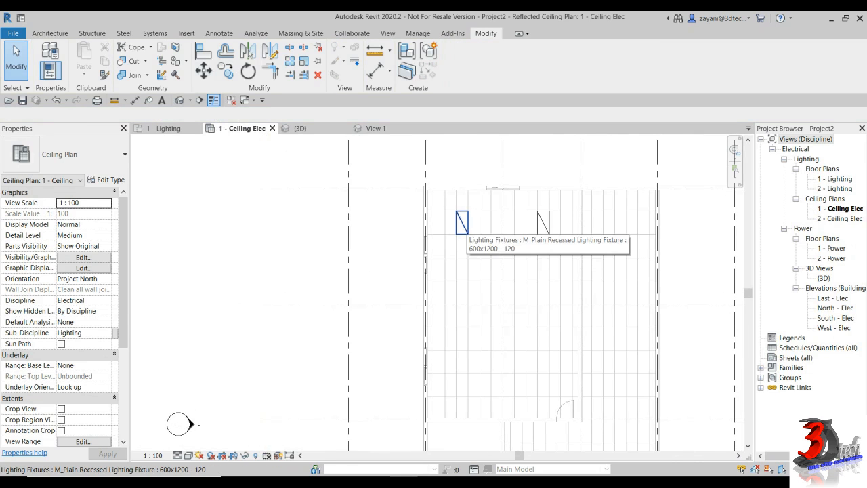
Place two similar 600x1200 - 120 recessed fixtures on the ceiling face of the upper-left room, aligned below the existing pair.
click(462, 223)
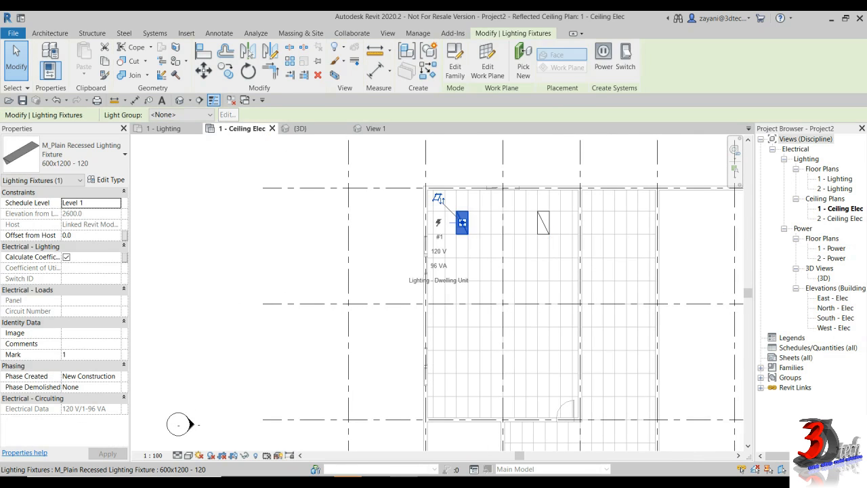
key(c)
key(s)
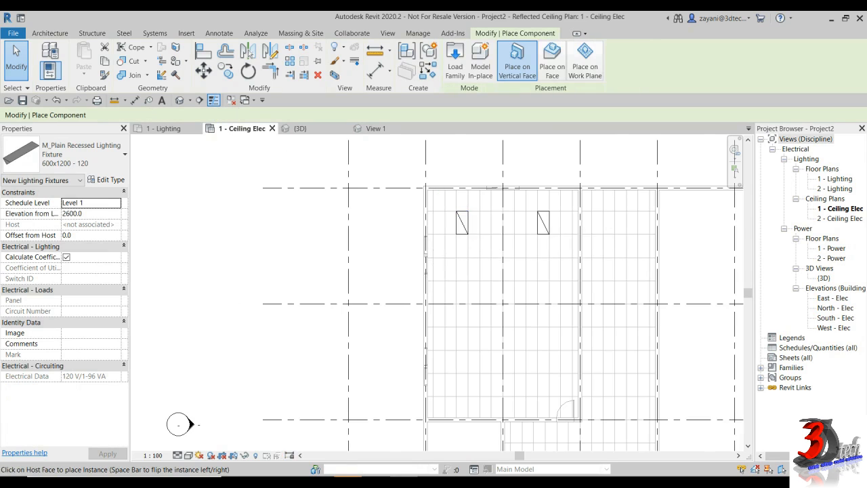
scroll(461, 292, up, 3)
click(552, 60)
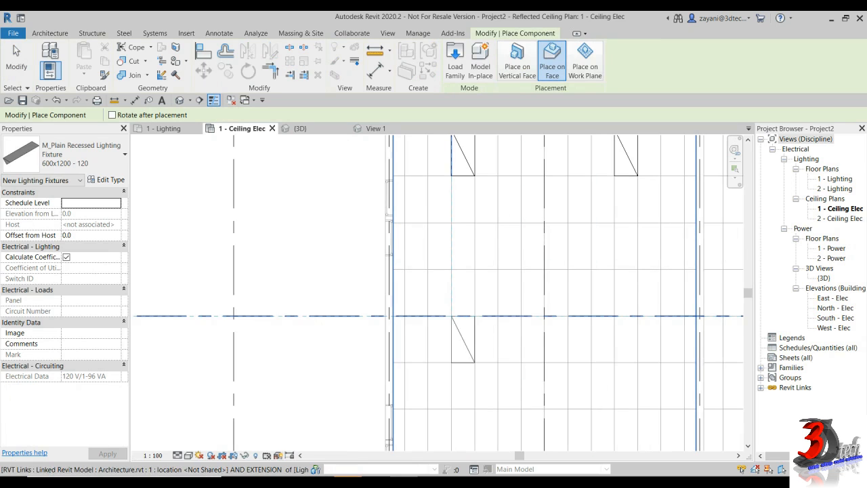
click(451, 315)
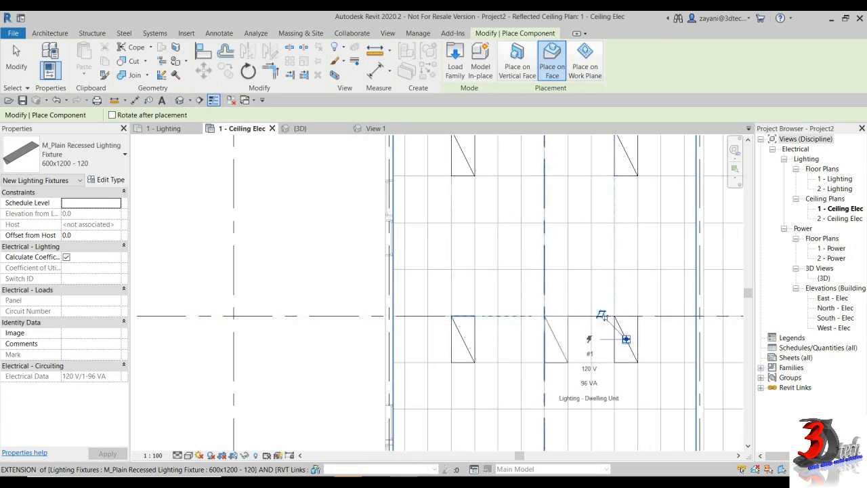
Place four more recessed fixtures on the corridor and hall ceiling, plus two turned horizontally in the lower-left room.
scroll(439, 315, down, 3)
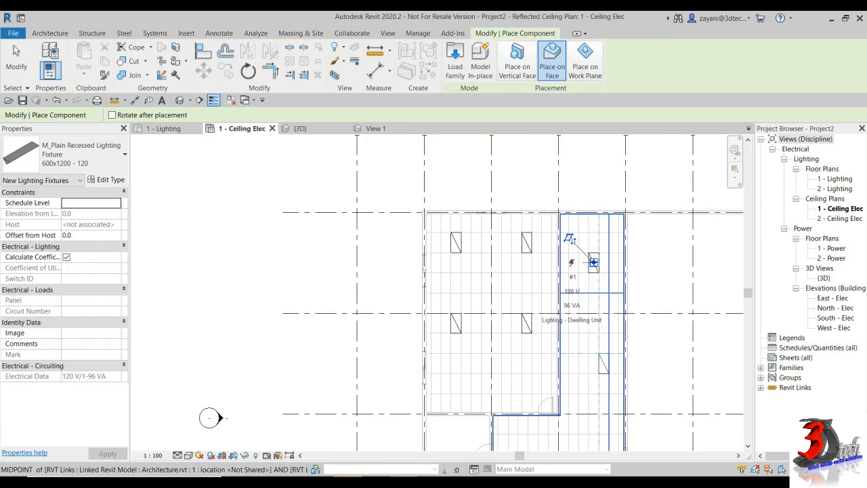
middle_drag(208, 318, 202, 241)
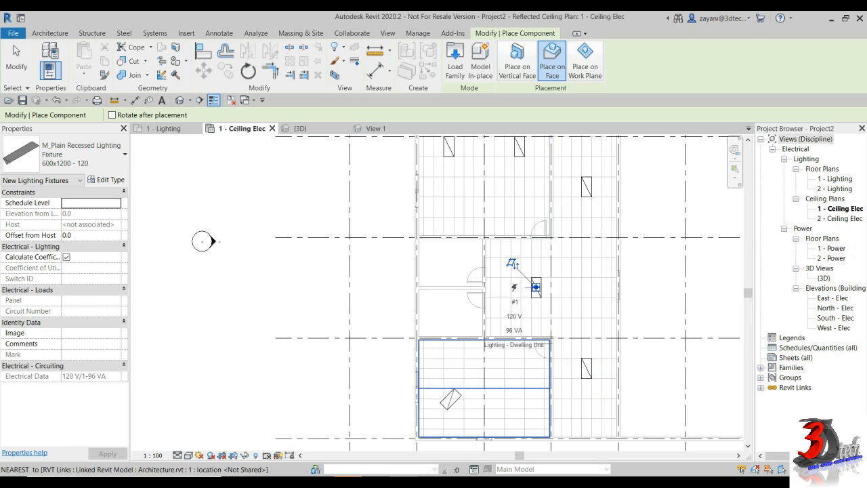
scroll(462, 380, up, 5)
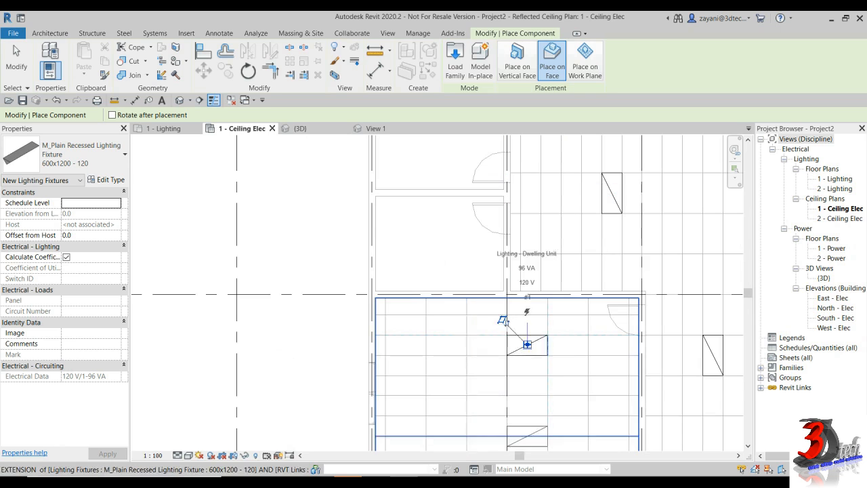
middle_drag(525, 318, 501, 160)
key(Escape)
key(Escape)
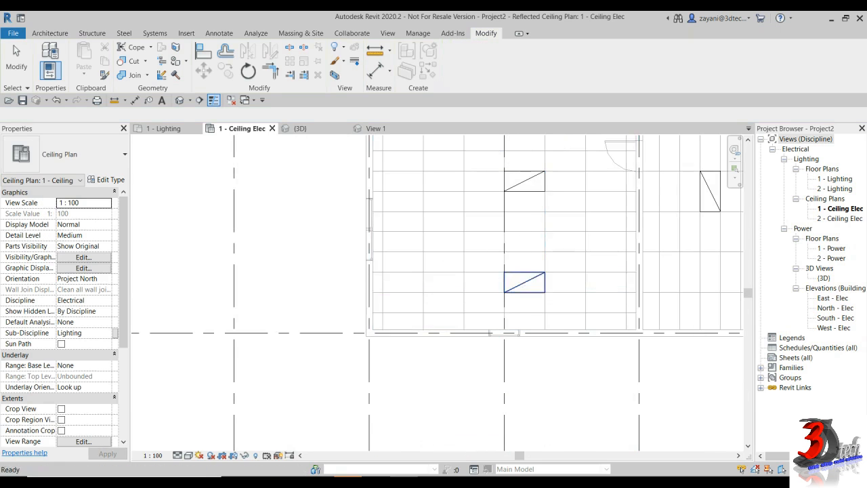
Place an M_Lighting and Appliance Panelboard - 208V MLO, 100 A, on the hall's upper wall near the door, using the 120/208 Wye distribution system.
scroll(292, 293, down, 4)
scroll(567, 377, down, 5)
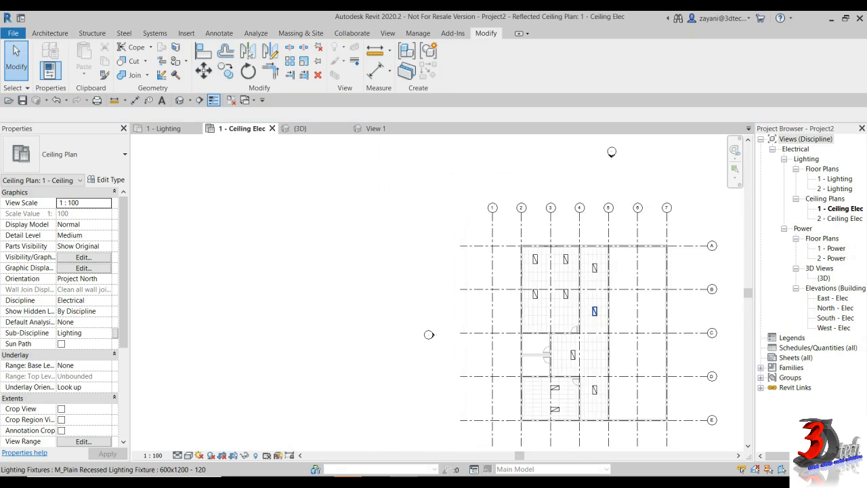
scroll(618, 289, up, 6)
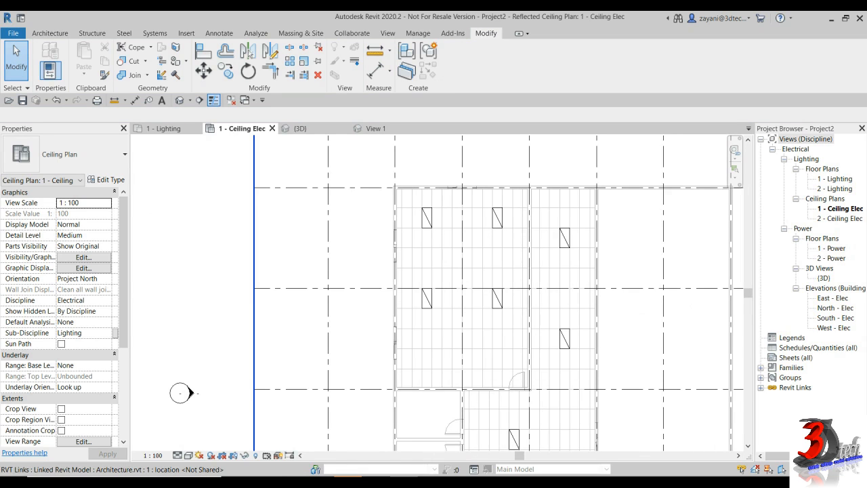
middle_drag(495, 342, 490, 279)
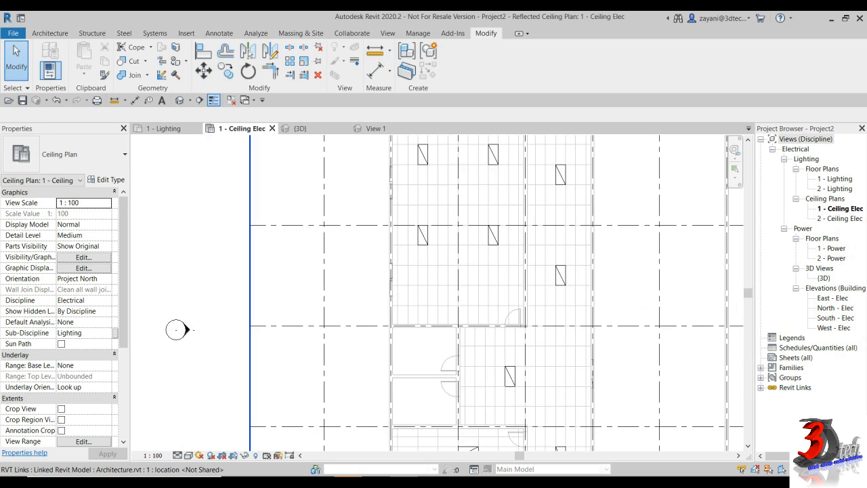
scroll(497, 340, up, 3)
middle_drag(496, 340, 454, 299)
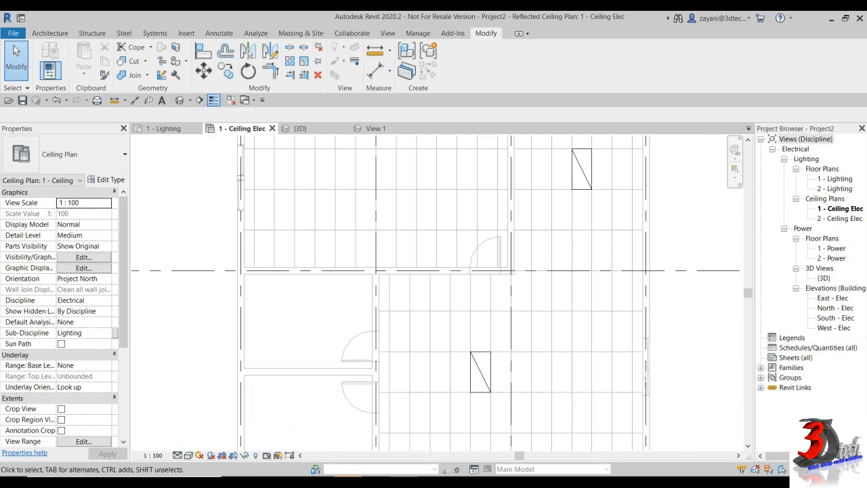
click(155, 33)
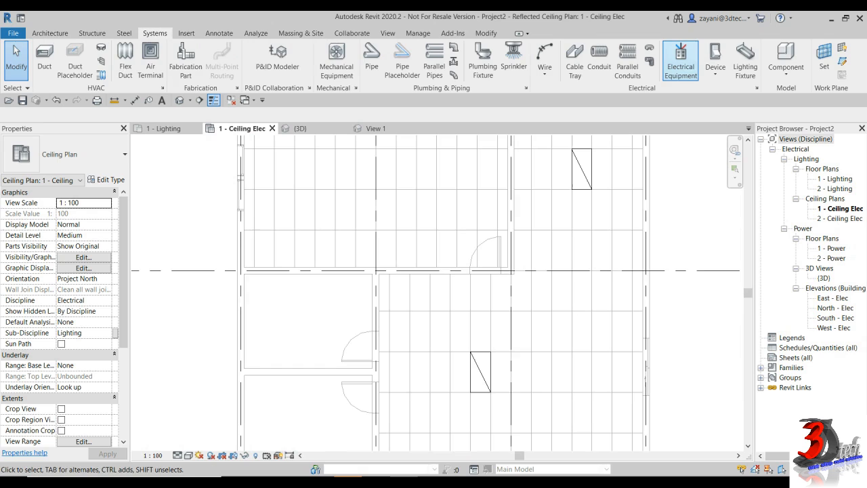
click(681, 59)
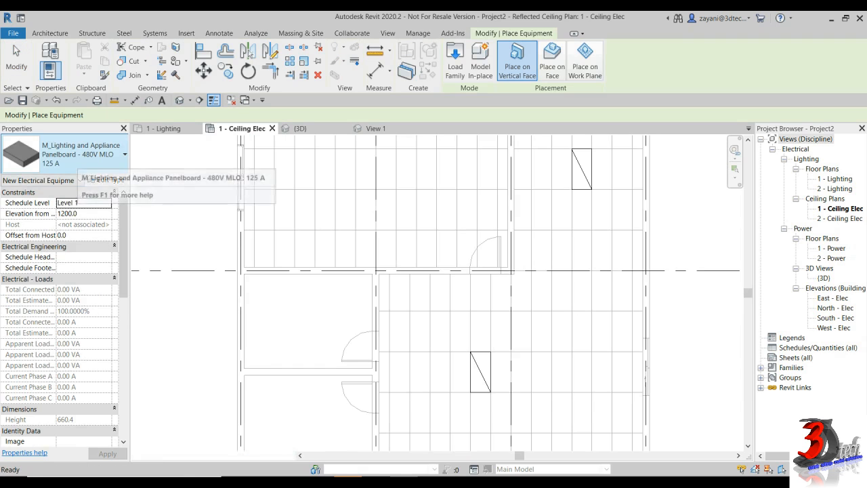
click(81, 155)
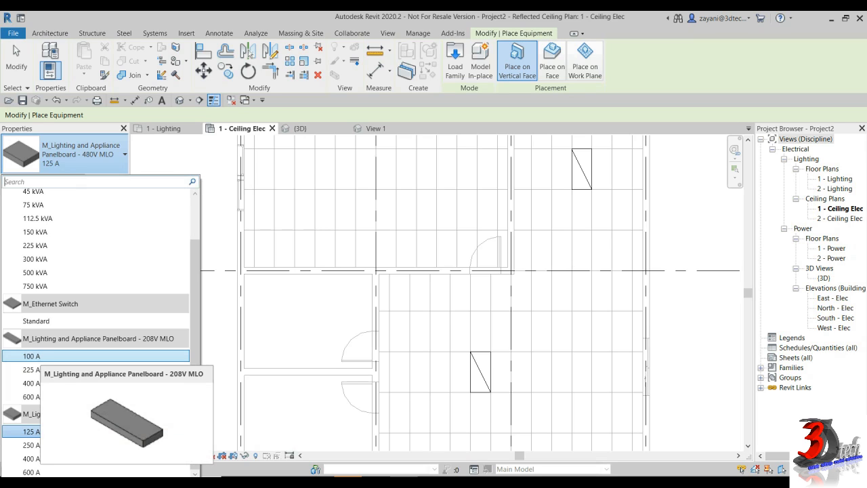
click(40, 356)
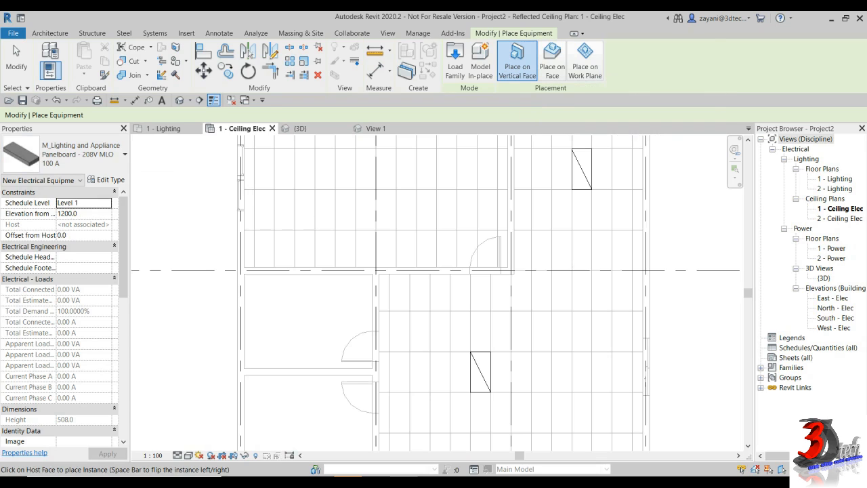
scroll(441, 284, up, 6)
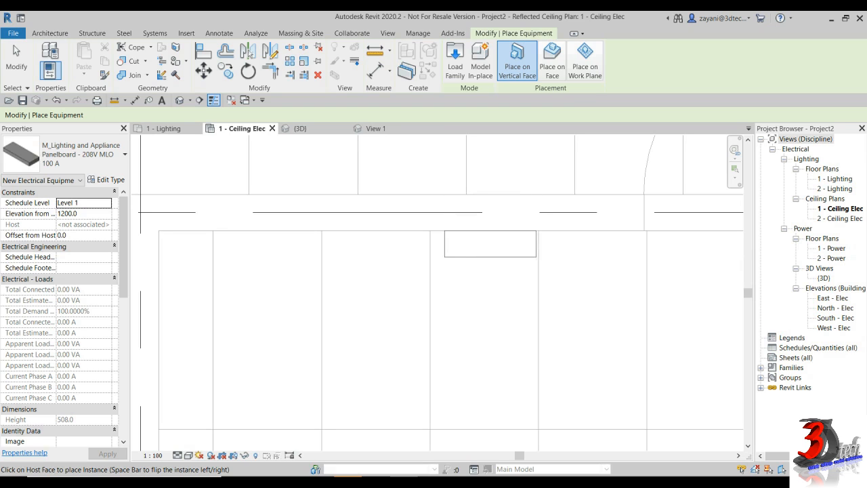
click(486, 244)
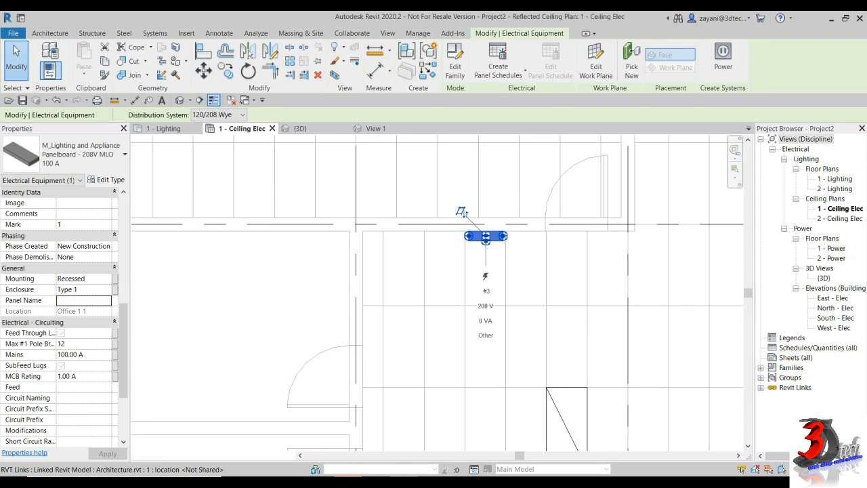
Set the panelboard's panel name to DB 1 and deselect it.
click(84, 300)
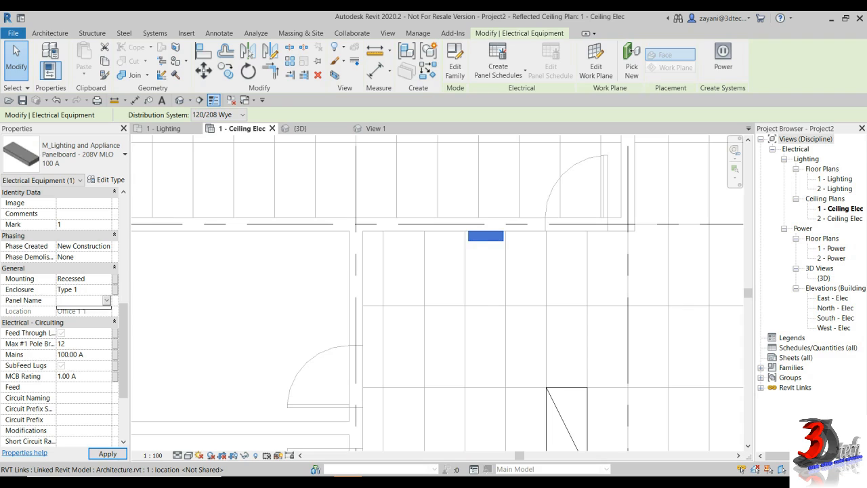
text(DB 1)
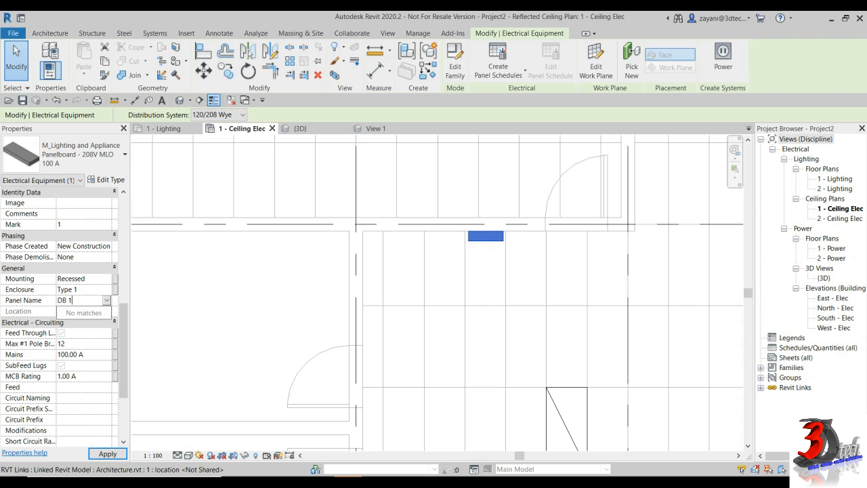
key(Return)
scroll(554, 264, down, 8)
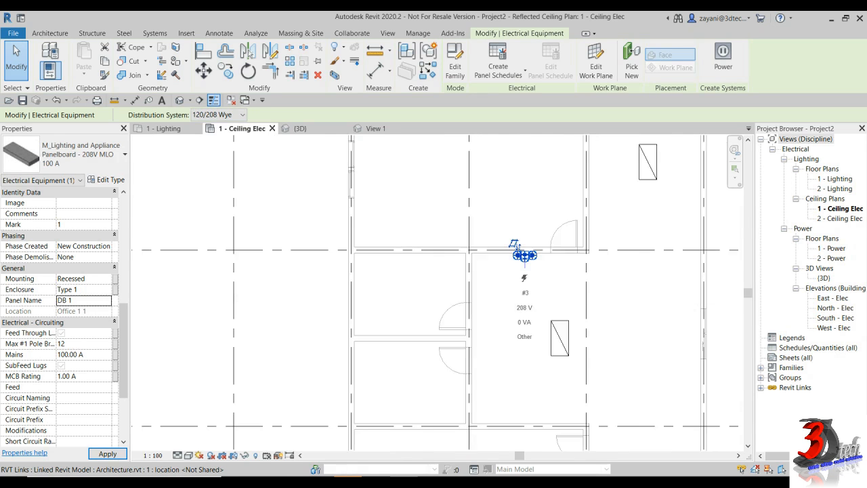
middle_drag(267, 246, 205, 346)
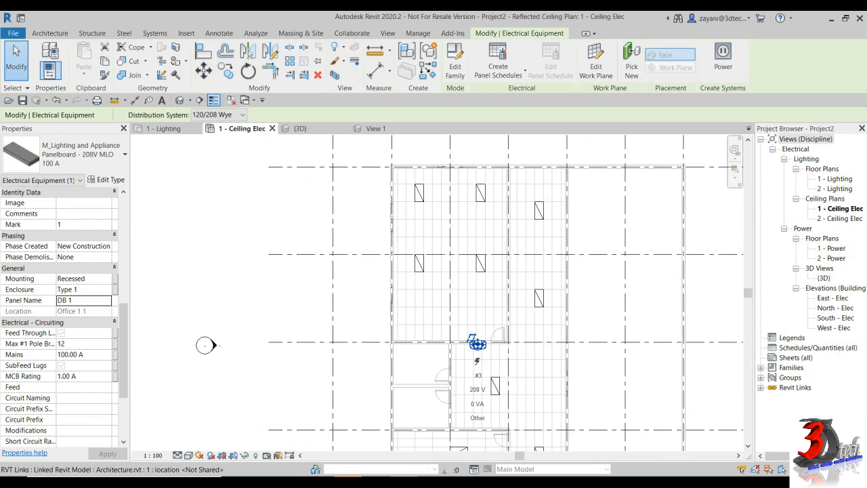
key(Escape)
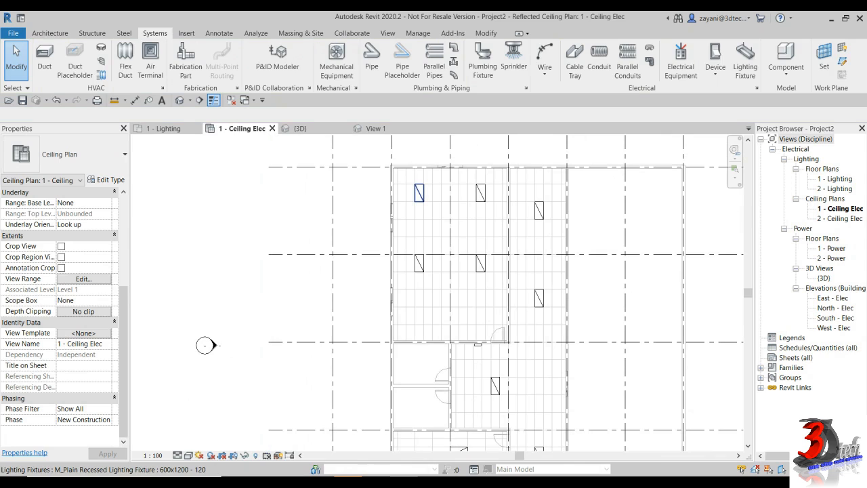
Create a power circuit from the four light fixtures in the upper-left room and assign it to panel DB 1.
click(418, 193)
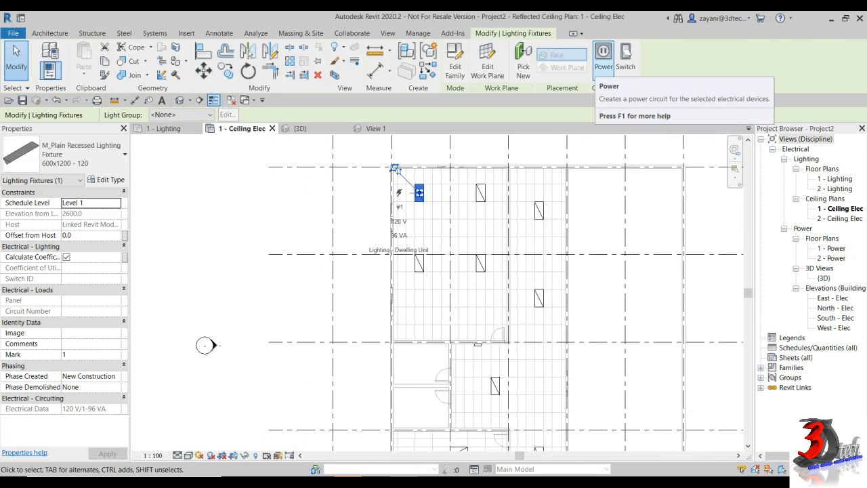
click(603, 60)
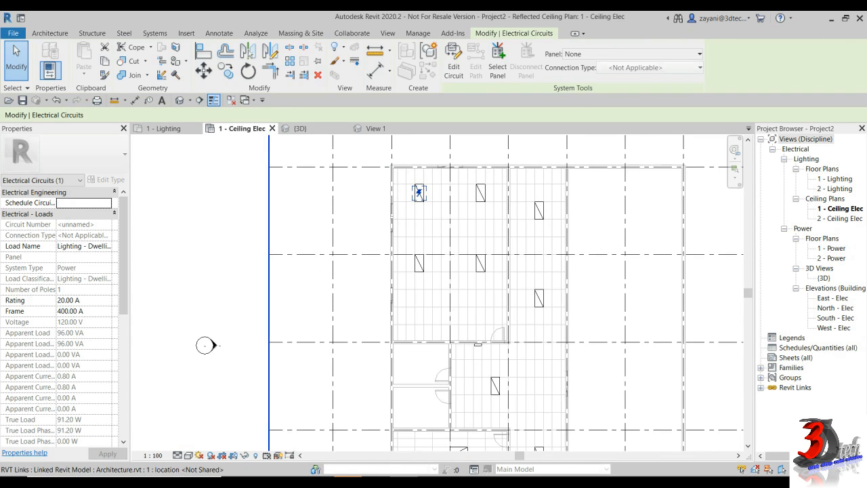
click(454, 62)
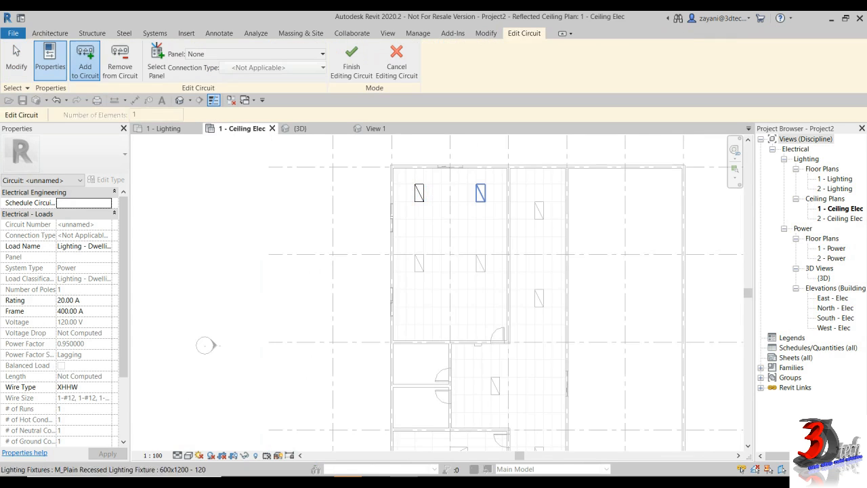
click(419, 262)
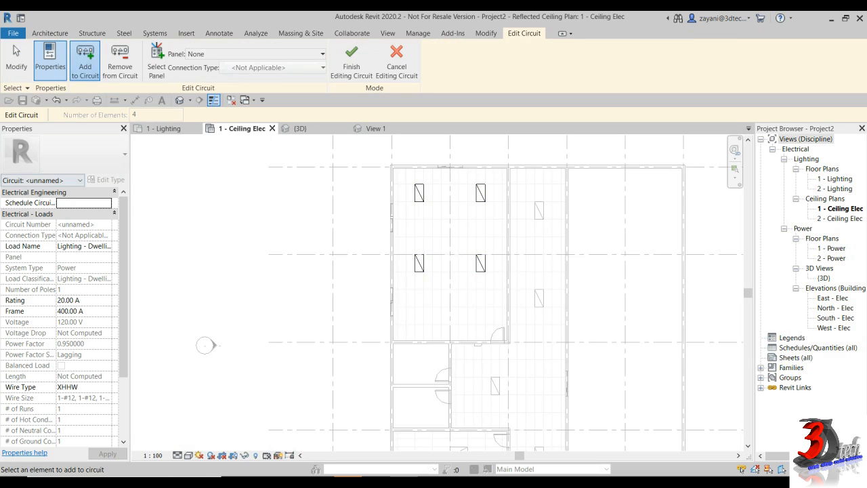
click(284, 53)
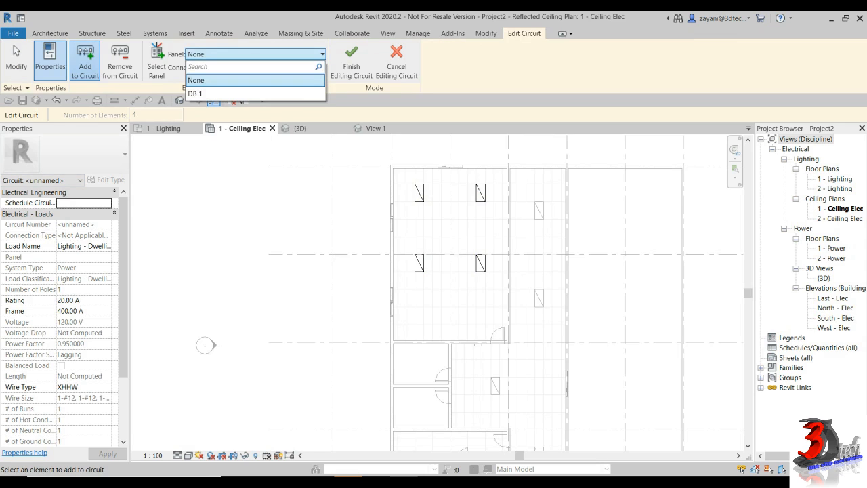
click(203, 93)
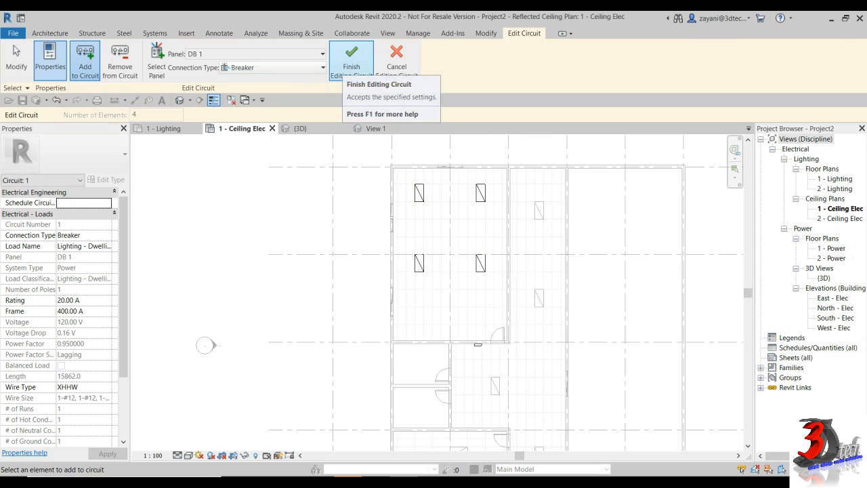
click(351, 58)
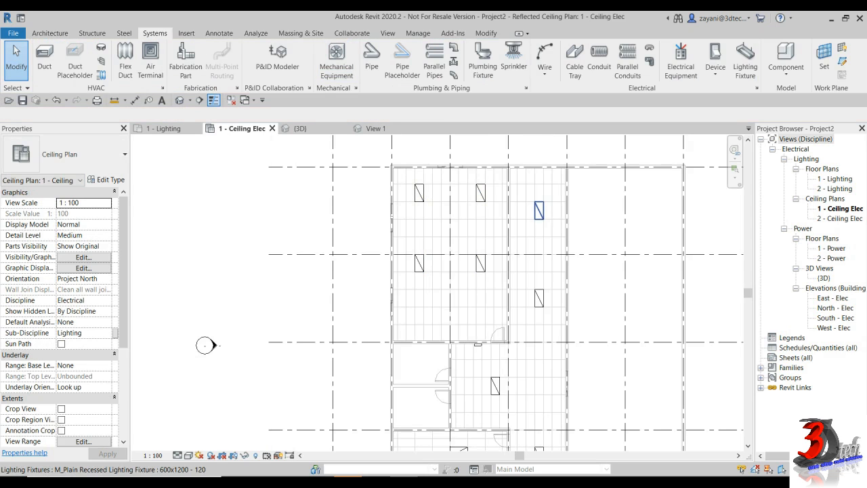
Create a second power circuit on panel DB 1 containing the three corridor fixtures and the hall fixture.
click(539, 211)
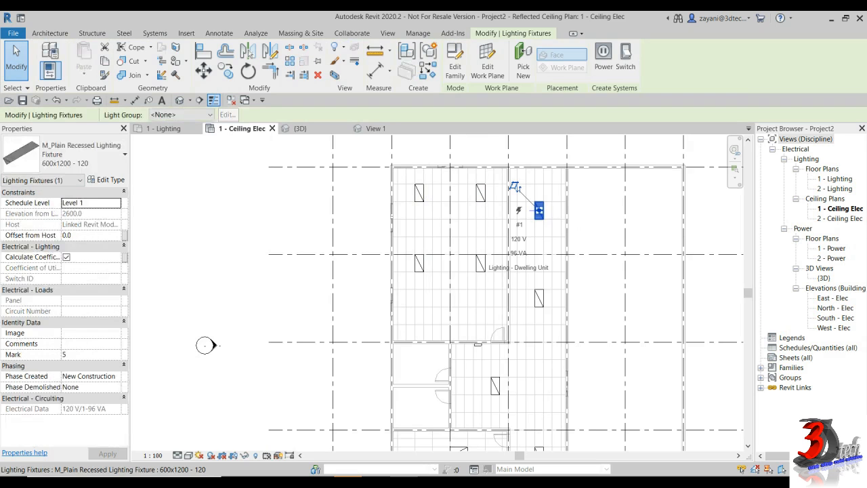
click(538, 214)
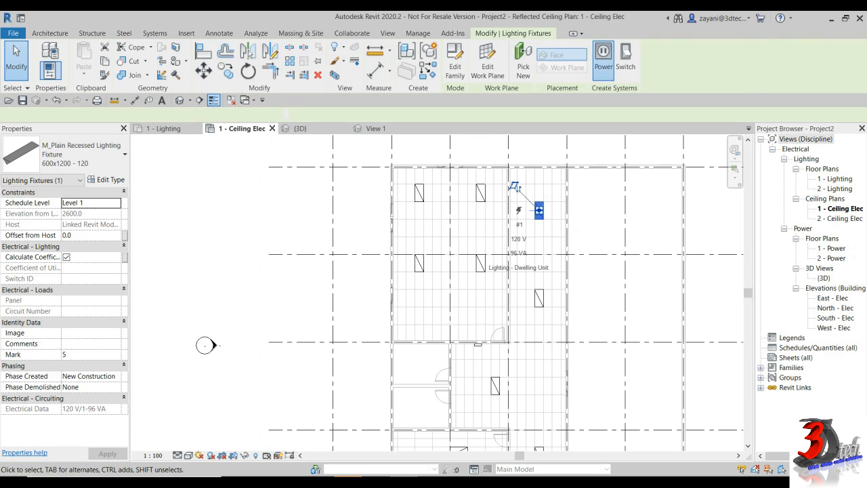
click(453, 59)
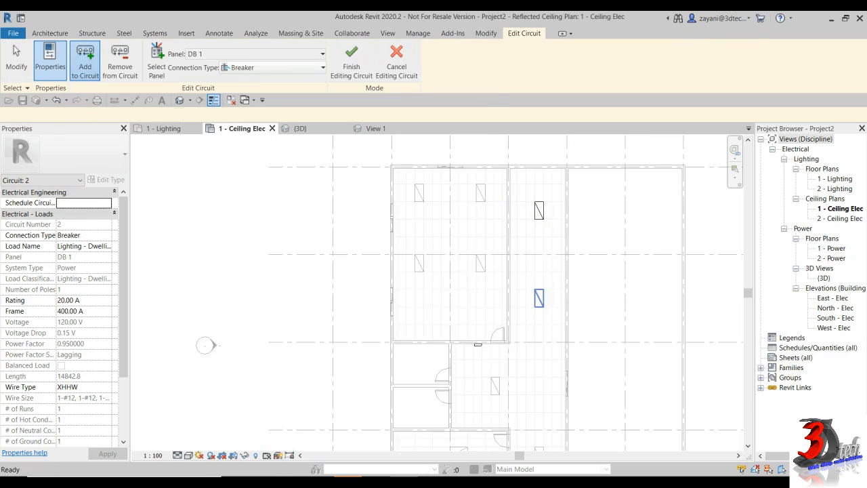
middle_drag(474, 285, 465, 264)
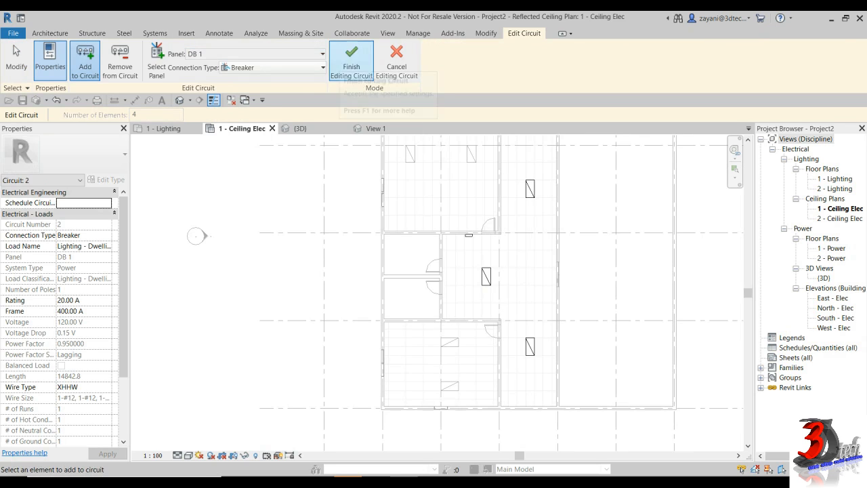
click(351, 61)
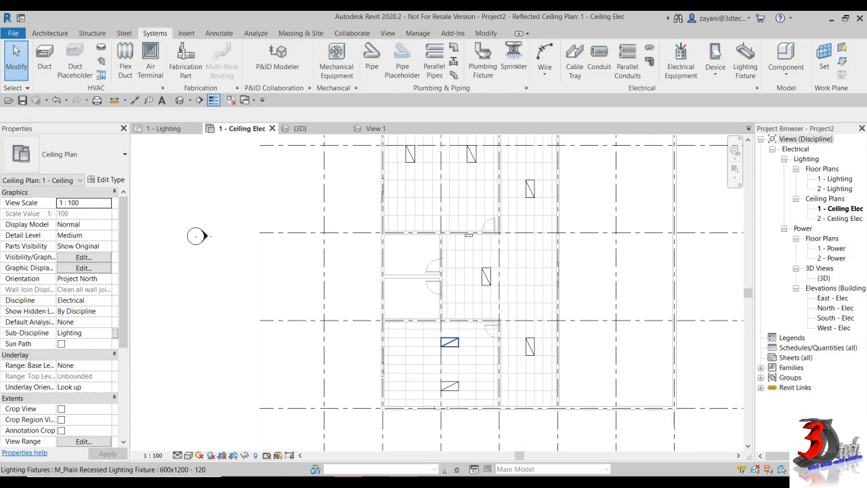
Create a third power circuit on panel DB 1 from the two light fixtures in the lower-left room.
click(449, 343)
click(603, 60)
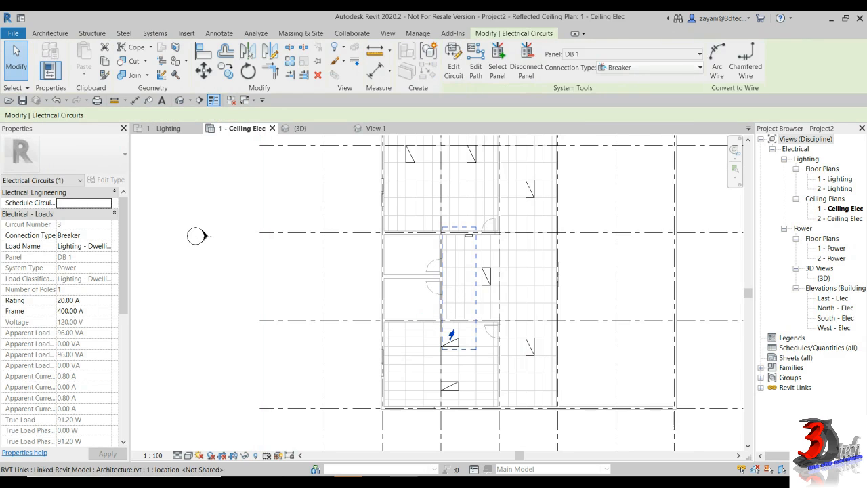
click(454, 64)
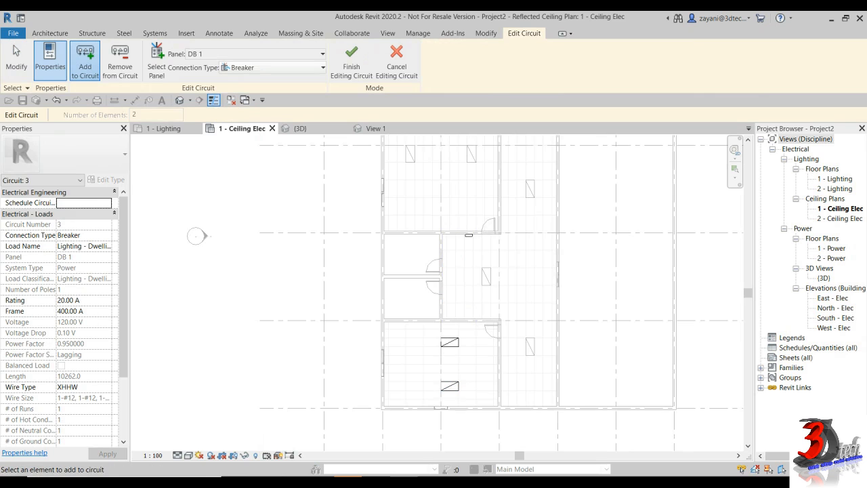
click(351, 61)
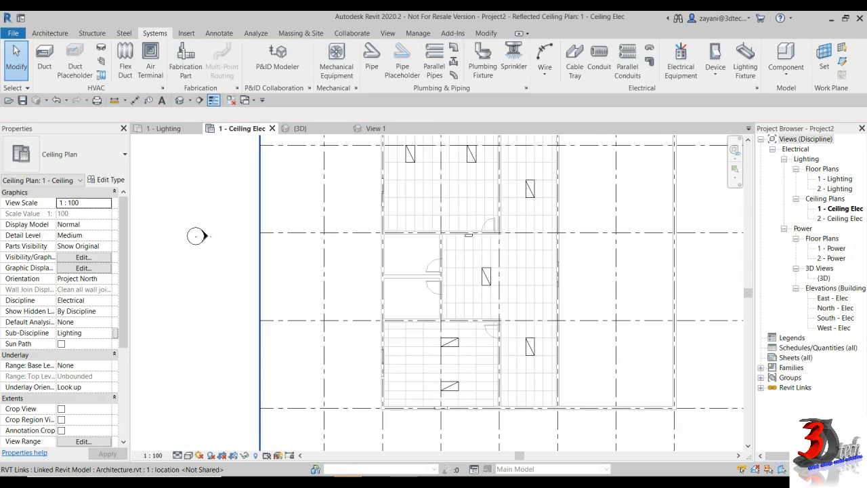
Convert the lighting circuit of the upper-left room's four fixtures to arc wires.
scroll(474, 285, down, 2)
middle_drag(291, 252, 291, 322)
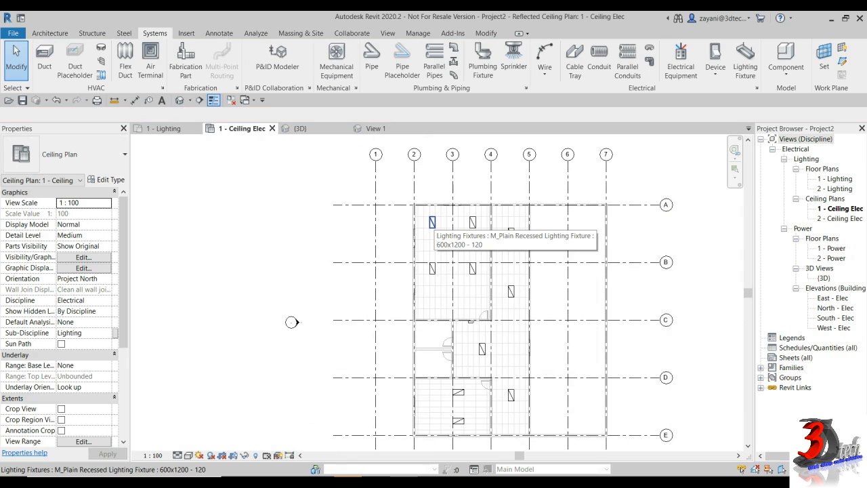
key(Tab)
click(432, 224)
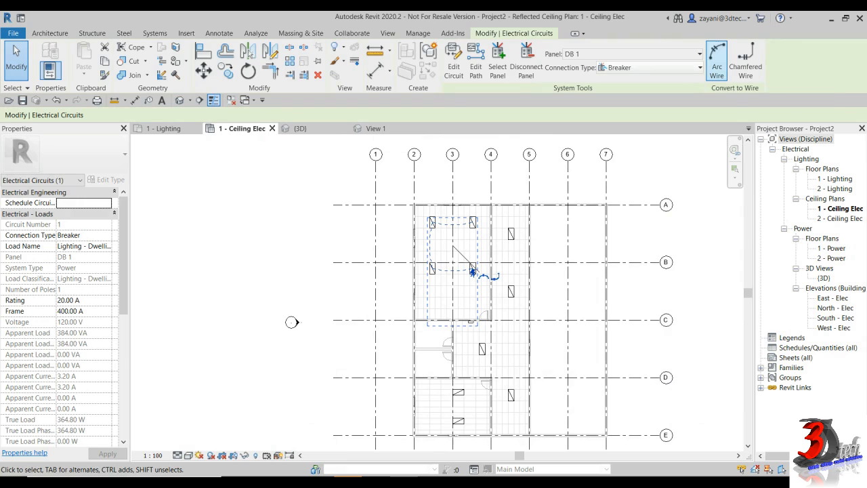
click(716, 61)
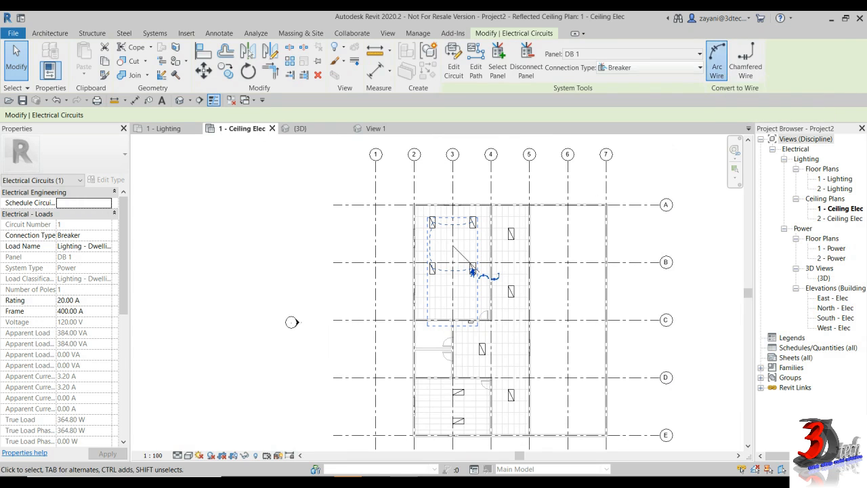
scroll(474, 289, up, 1)
scroll(472, 289, up, 2)
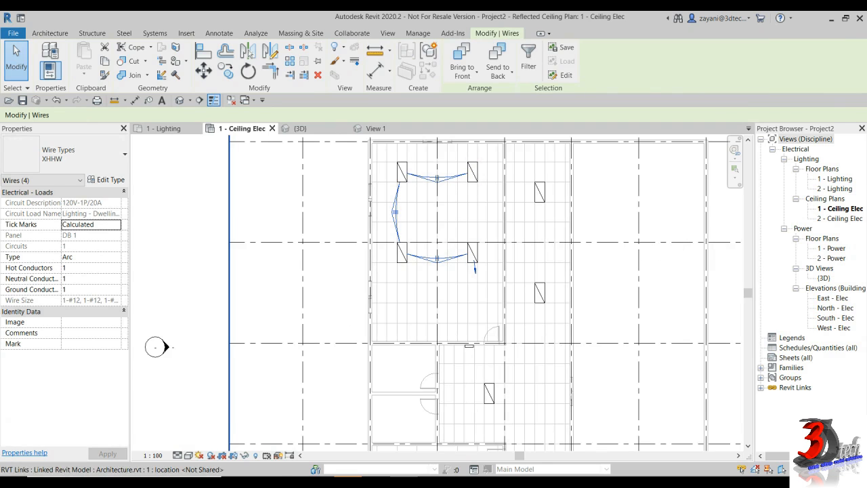
middle_drag(474, 291, 421, 251)
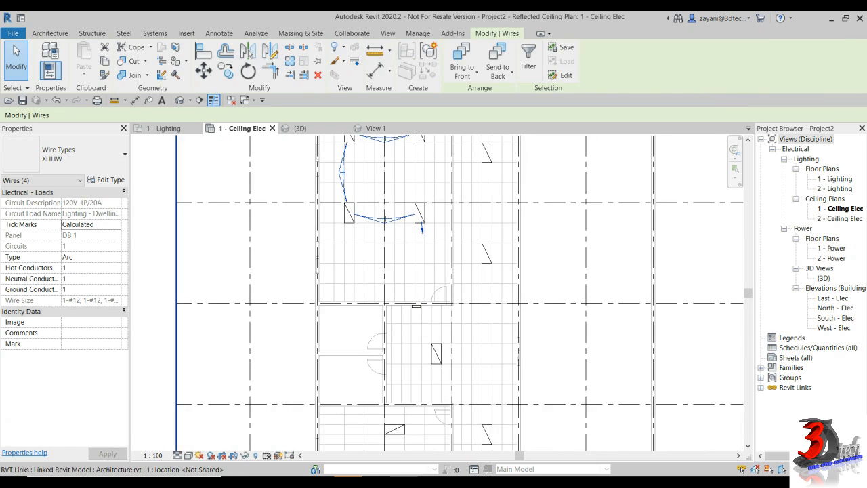
key(Escape)
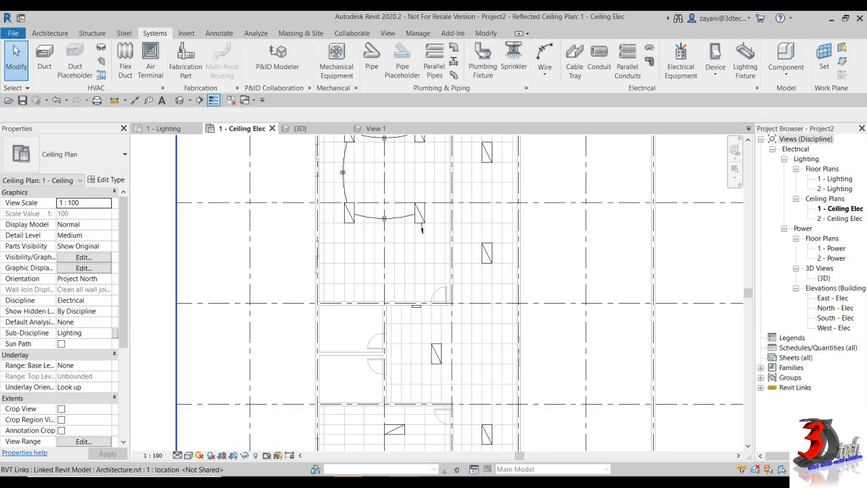
Stretch the home run wire of the upper-left room's circuit down to the panelboard on the hall wall.
click(421, 228)
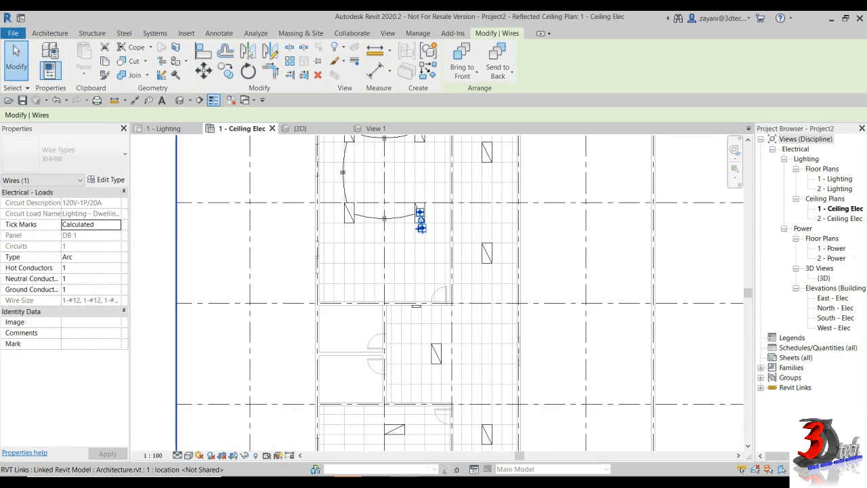
scroll(422, 256, up, 4)
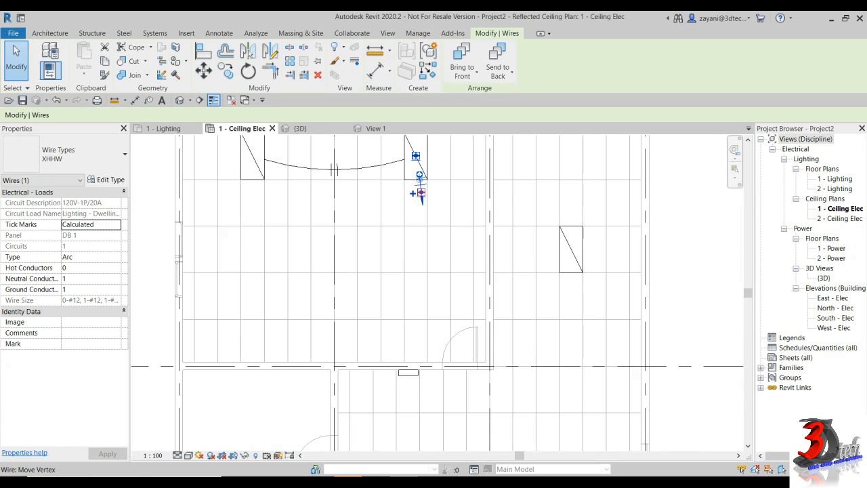
drag(415, 350, 412, 368)
scroll(433, 291, down, 5)
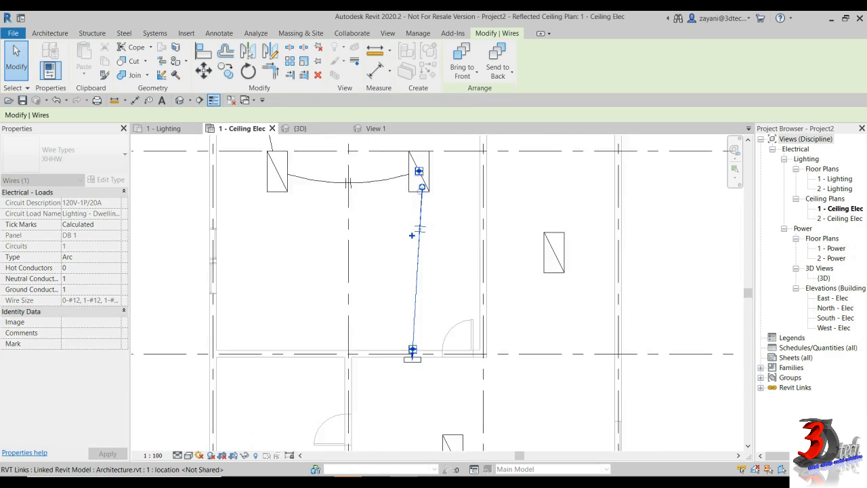
key(Escape)
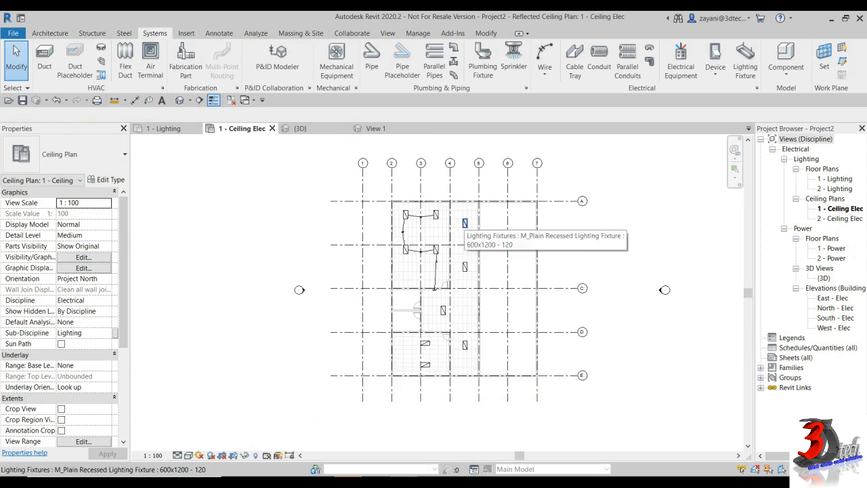
Convert the circuit of the corridor and hall fixtures to arc wires.
key(Tab)
click(465, 223)
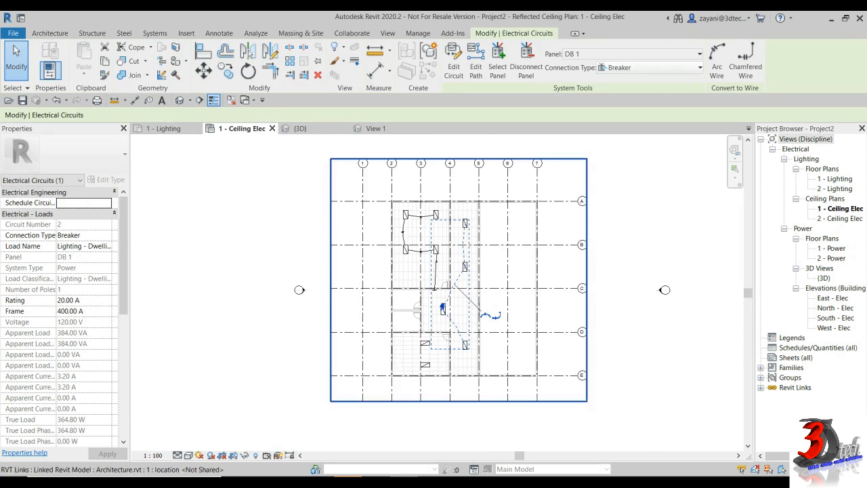
key(Escape)
click(465, 300)
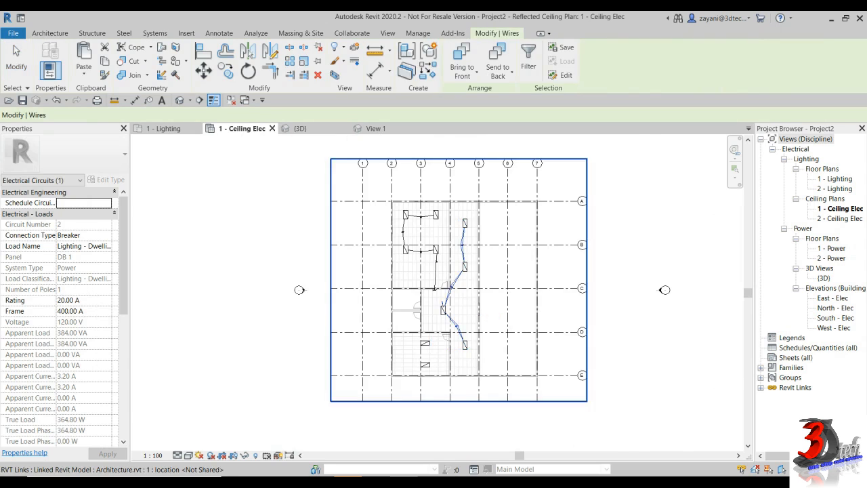
Stretch the home run wire from the hall fixture up to the DB 1 panelboard.
scroll(456, 305, up, 5)
key(Escape)
click(381, 293)
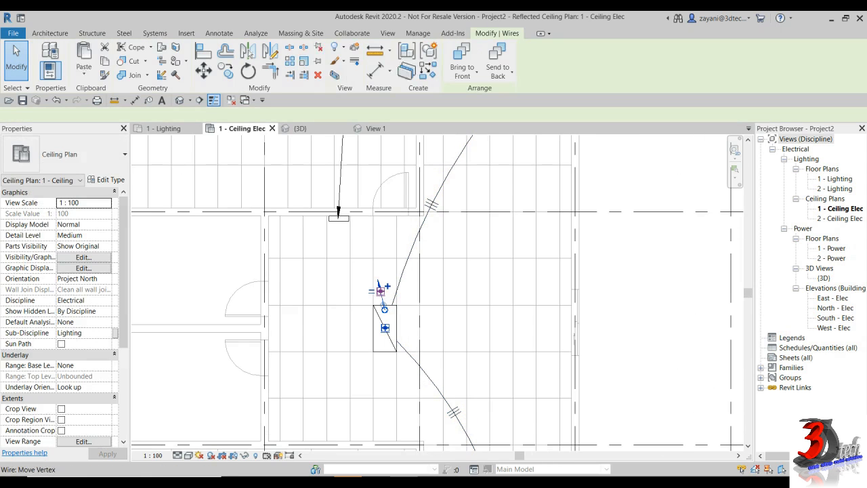
scroll(406, 284, down, 5)
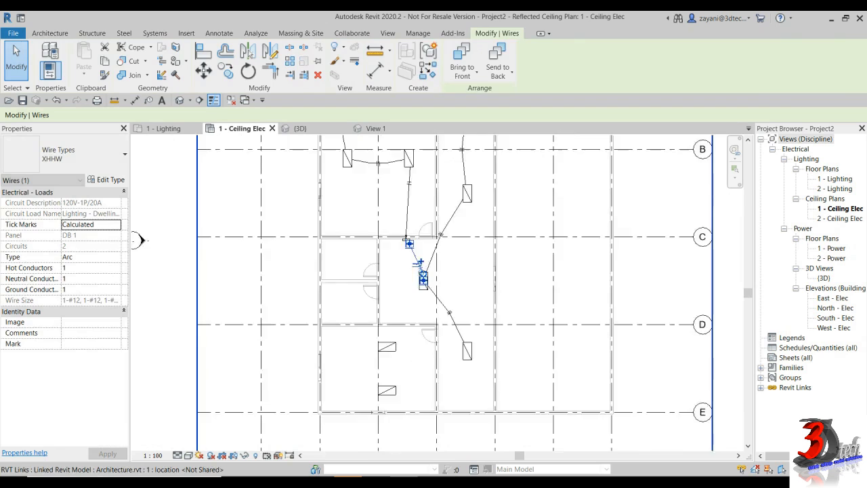
key(Escape)
Convert the circuit of the lower-left room's two fixtures to chamfered wires.
key(Tab)
click(421, 292)
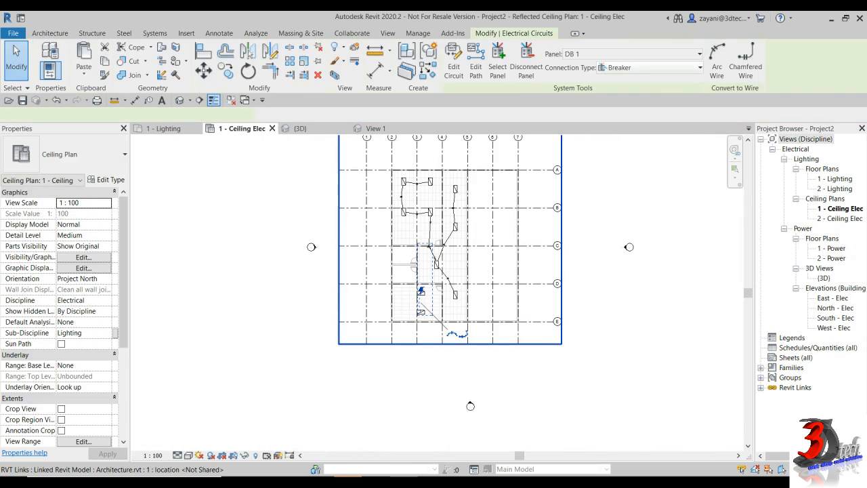
click(745, 61)
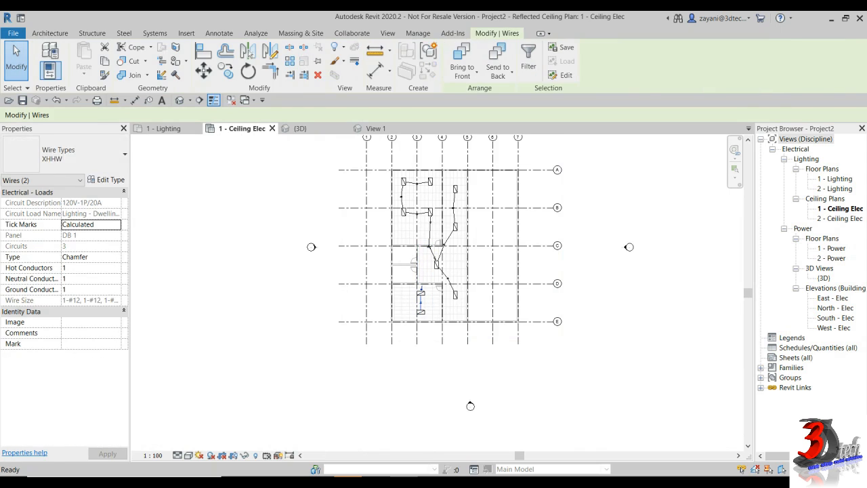
scroll(354, 188, up, 5)
key(Escape)
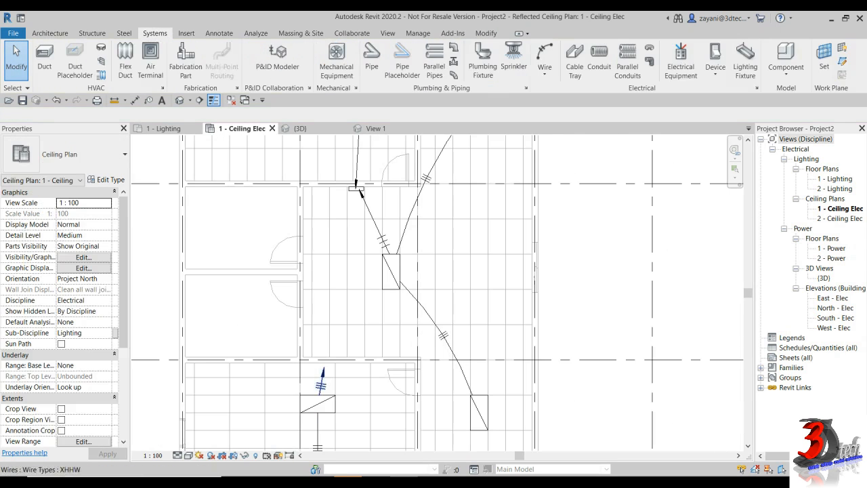
Stretch the home run wire from the lower-left room's upper fixture to the DB 1 panelboard.
click(360, 192)
drag(322, 376, 341, 291)
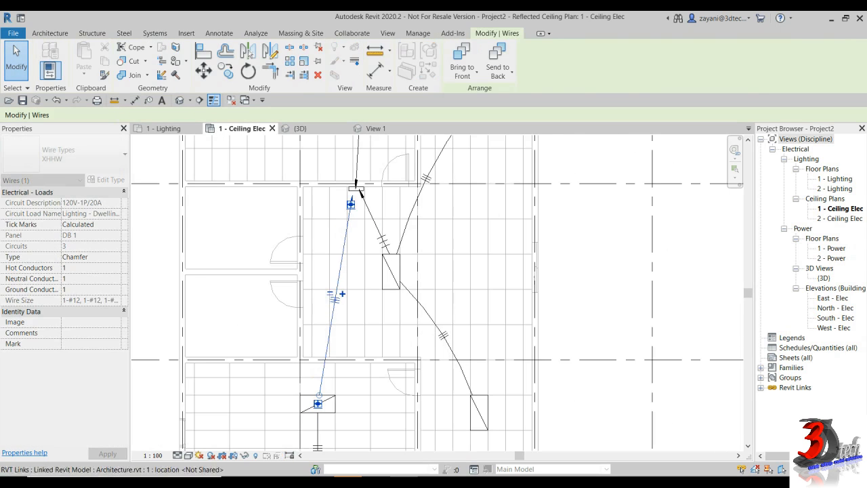
key(Escape)
Tag the four light fixtures in the upper-left room by category, with the leader turned off.
scroll(359, 192, down, 6)
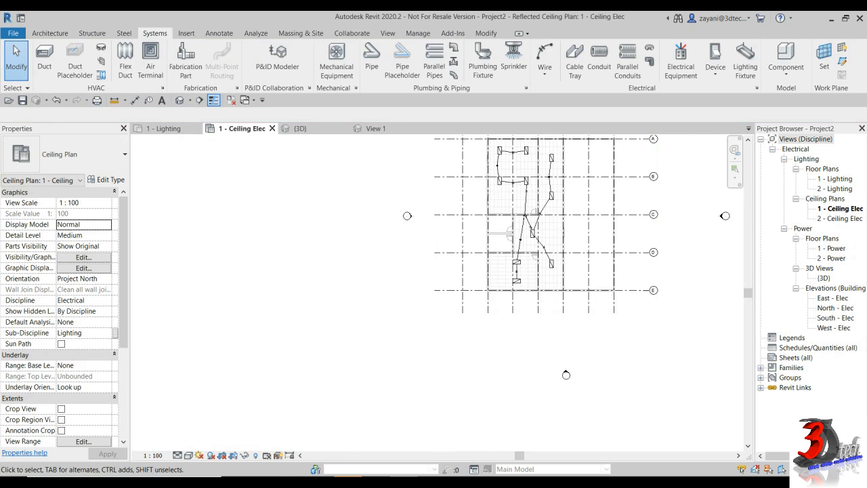
middle_drag(529, 224, 520, 318)
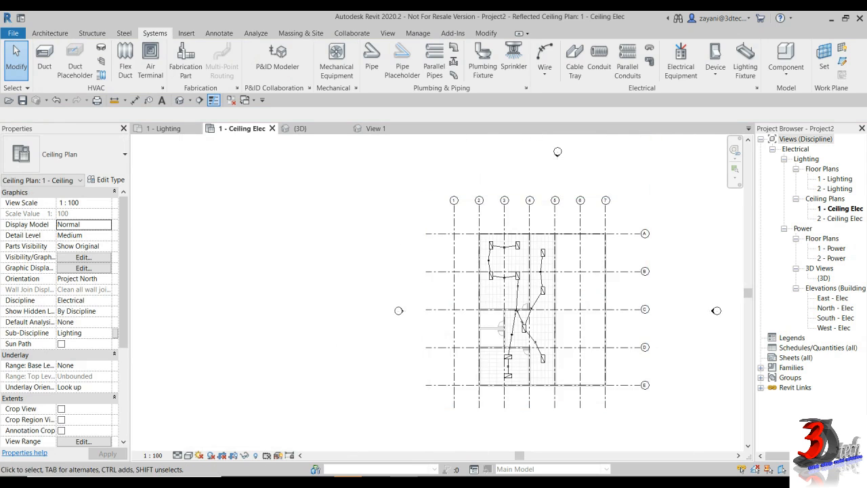
scroll(638, 383, up, 3)
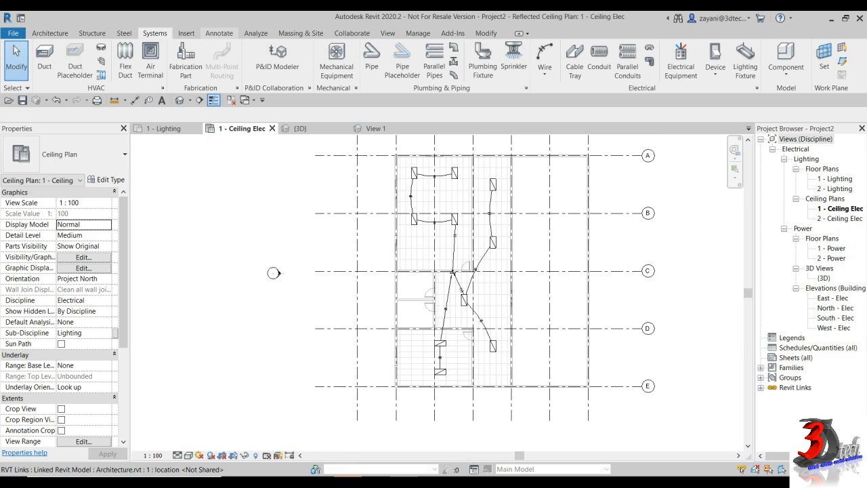
click(219, 33)
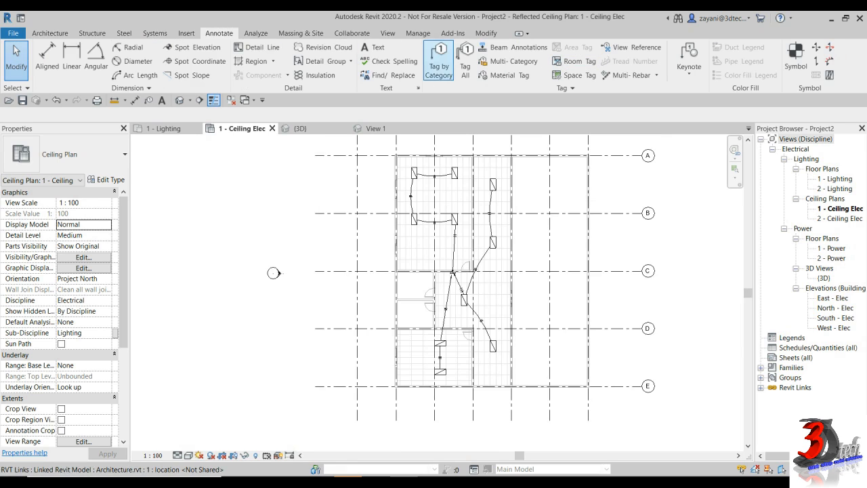
click(439, 59)
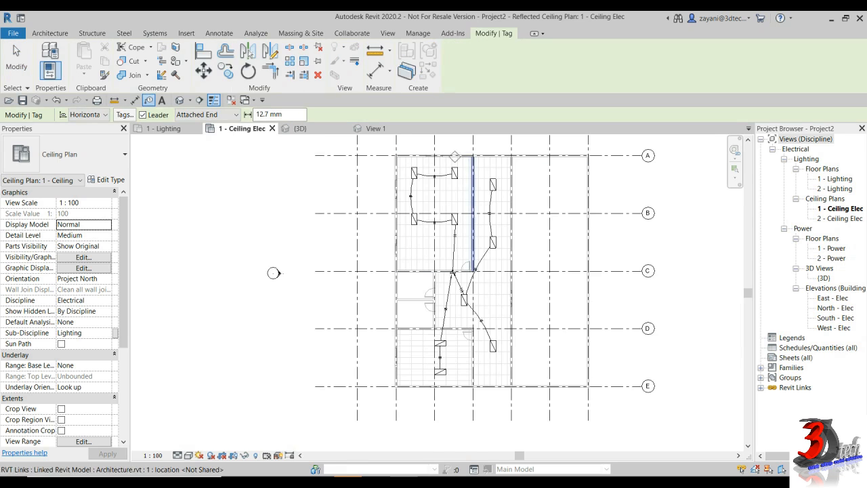
scroll(468, 153, up, 5)
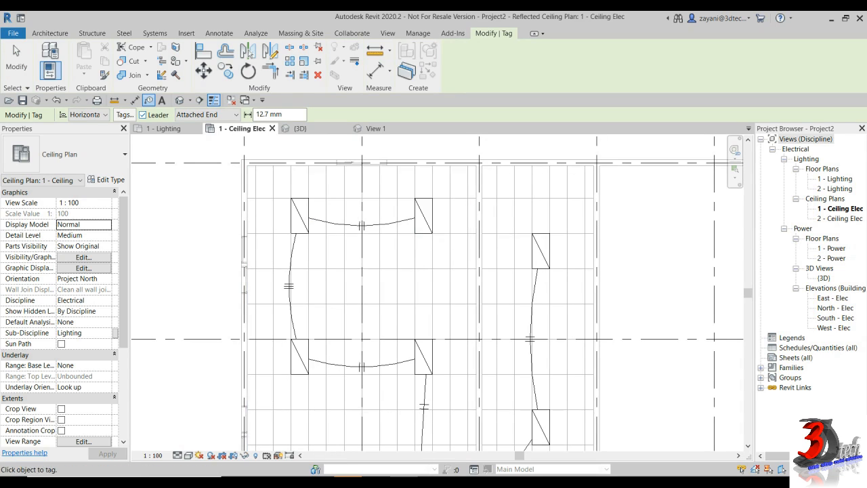
click(143, 115)
click(299, 216)
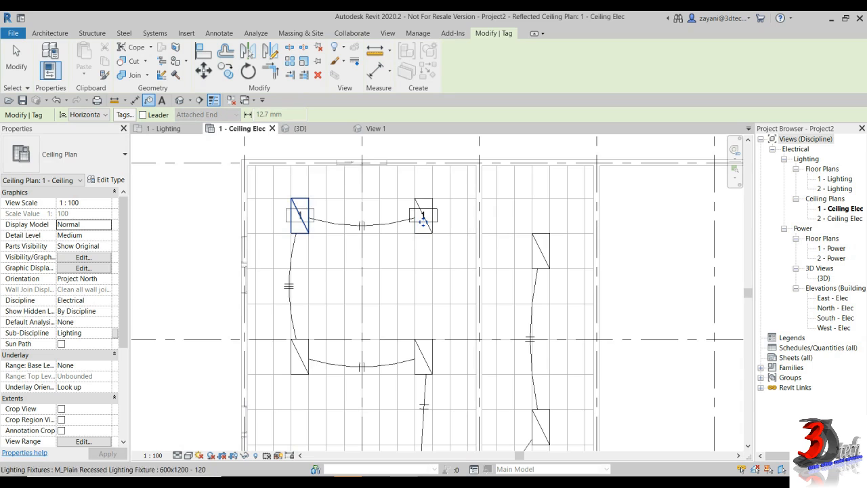
click(422, 218)
click(423, 363)
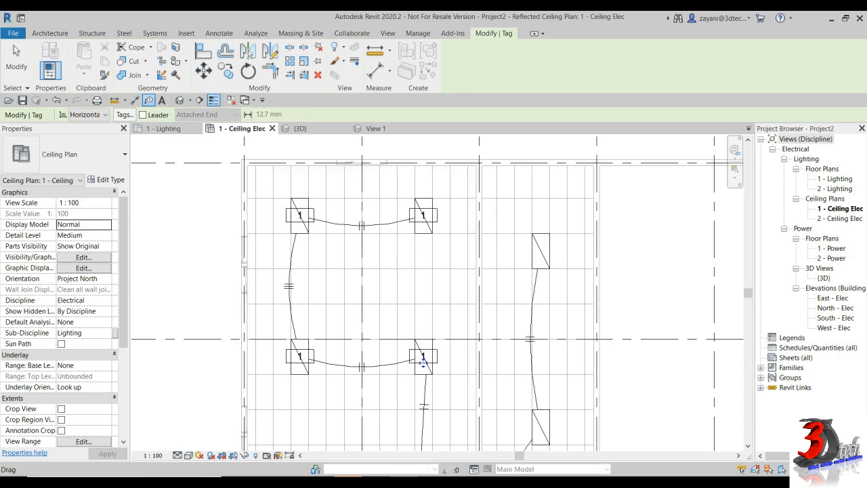
Tag the three corridor fixtures and the hall fixture by category without leaders.
middle_drag(466, 392, 426, 278)
scroll(477, 232, down, 2)
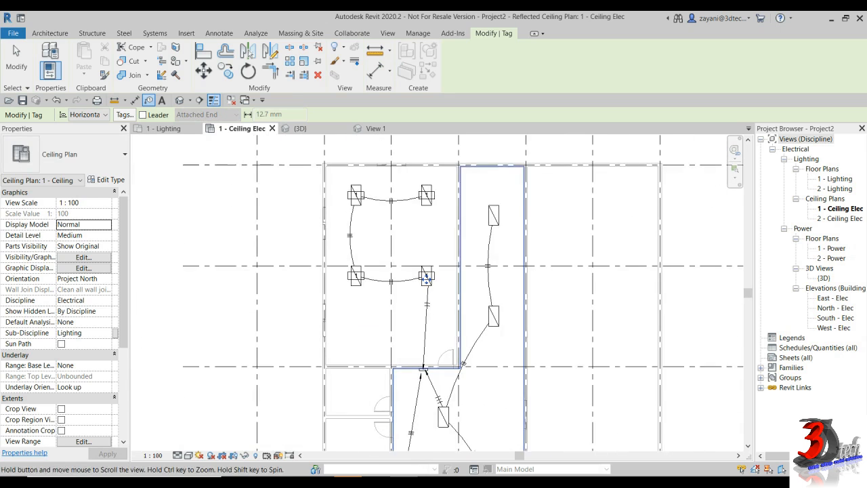
click(493, 216)
click(493, 317)
middle_drag(492, 317, 512, 191)
click(512, 372)
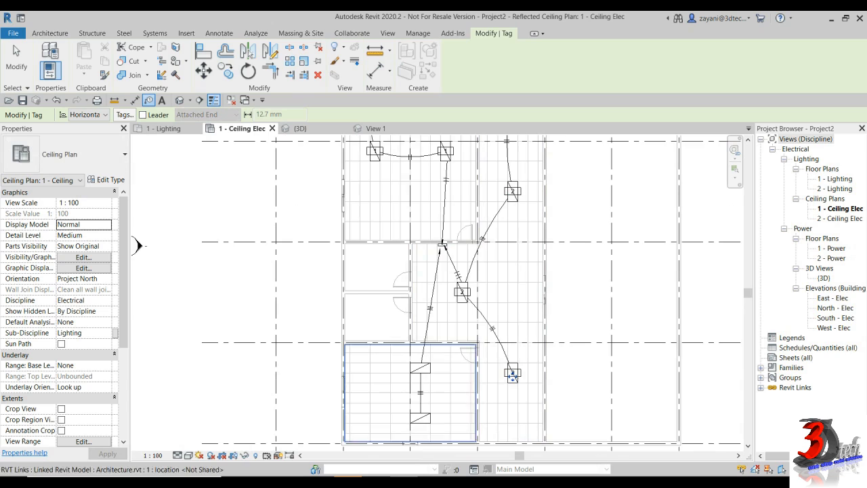
Tag the two light fixtures in the lower-left room and end the tagging command.
click(420, 368)
click(420, 418)
scroll(420, 420, up, 3)
scroll(509, 316, down, 3)
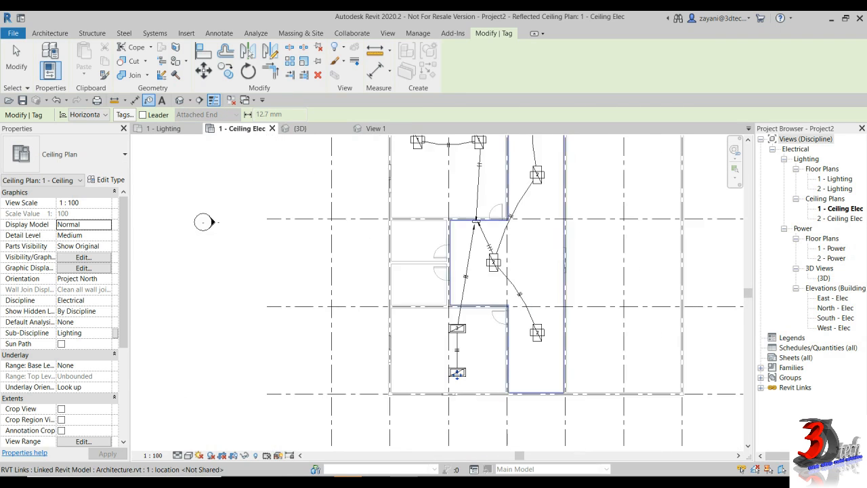
middle_drag(509, 315, 509, 436)
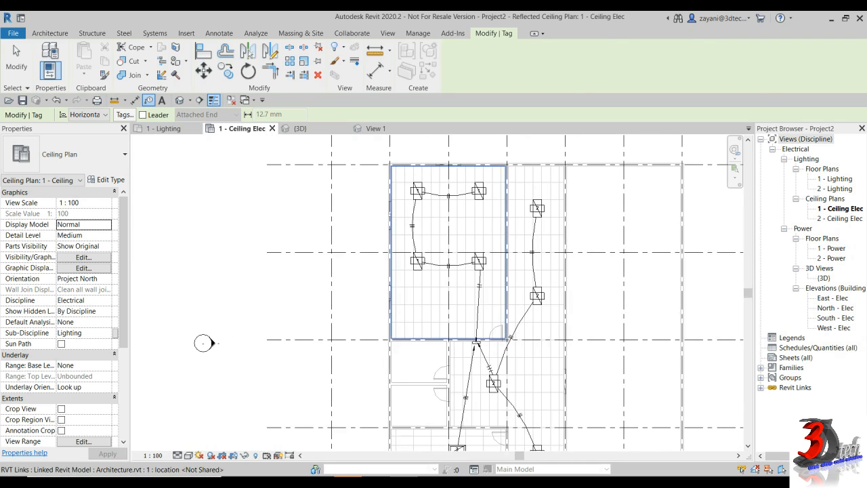
key(Escape)
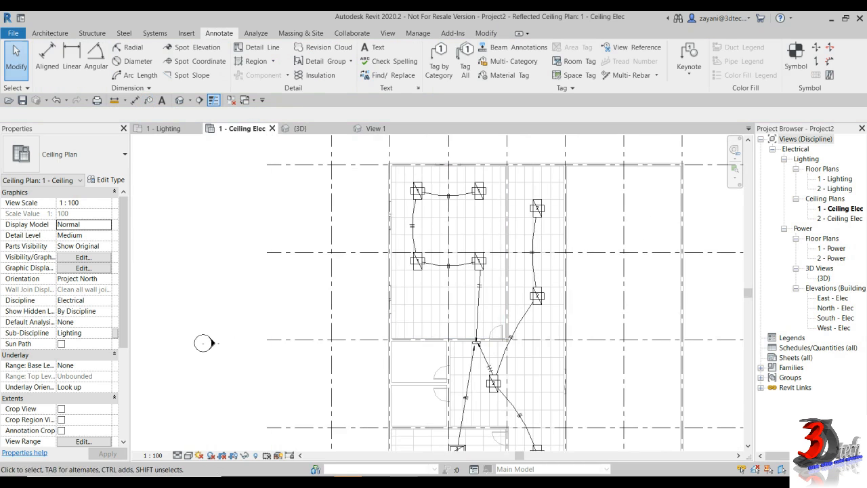
scroll(485, 365, up, 5)
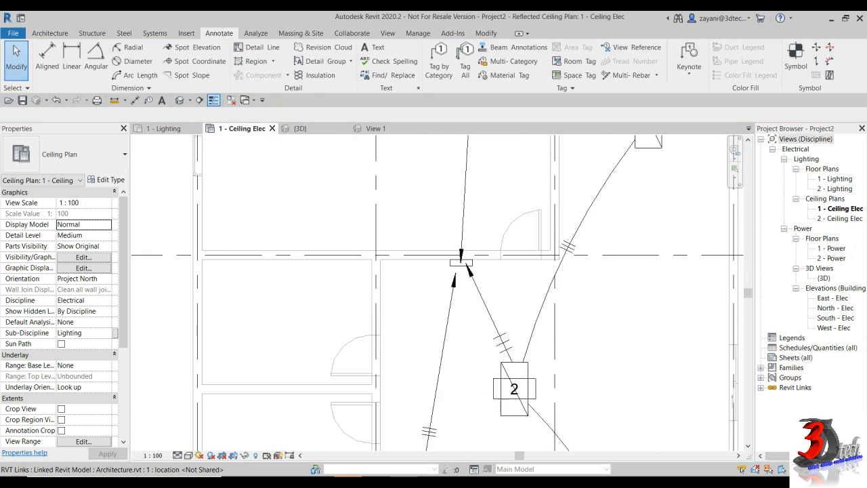
Create a panel schedule for the DB 1 lighting panelboard using the default template.
scroll(493, 291, down, 7)
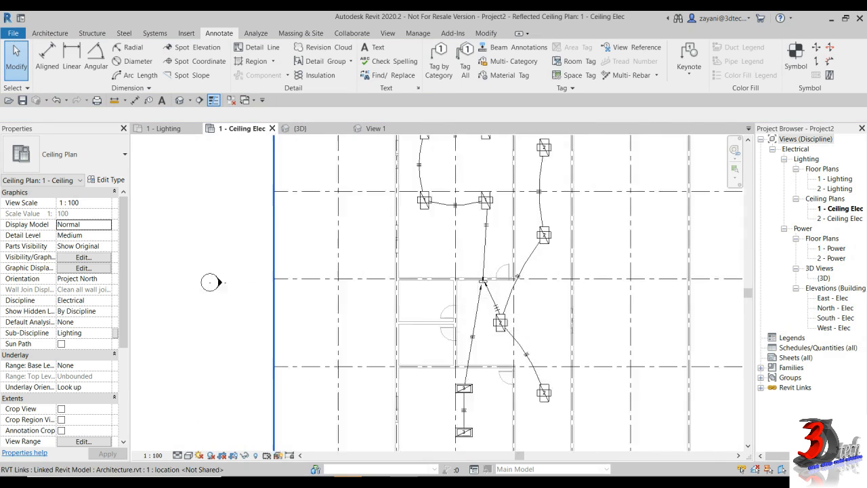
scroll(521, 262, up, 3)
scroll(450, 305, up, 6)
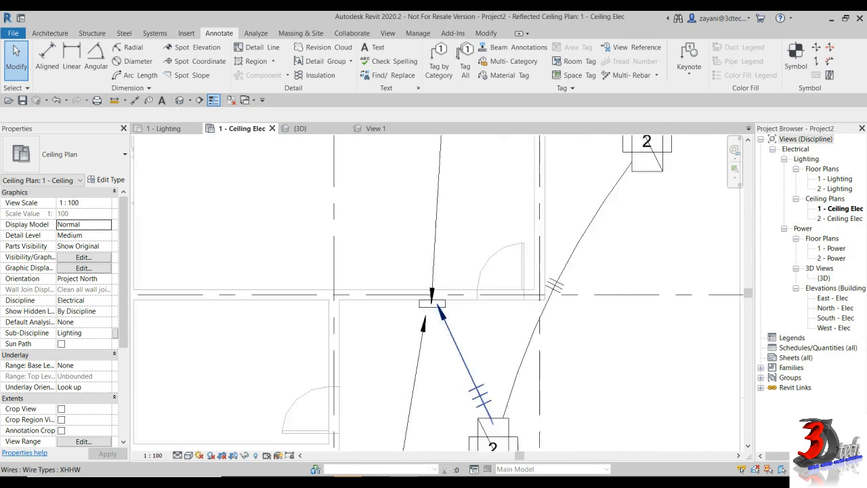
click(406, 268)
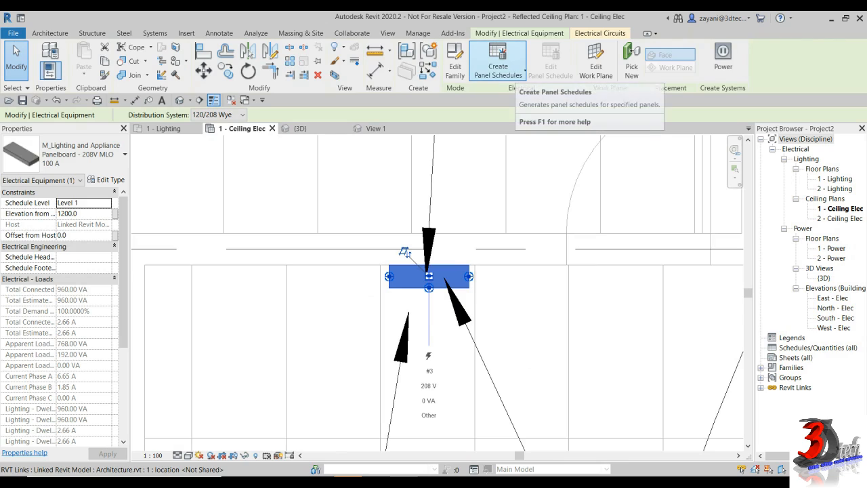
click(497, 68)
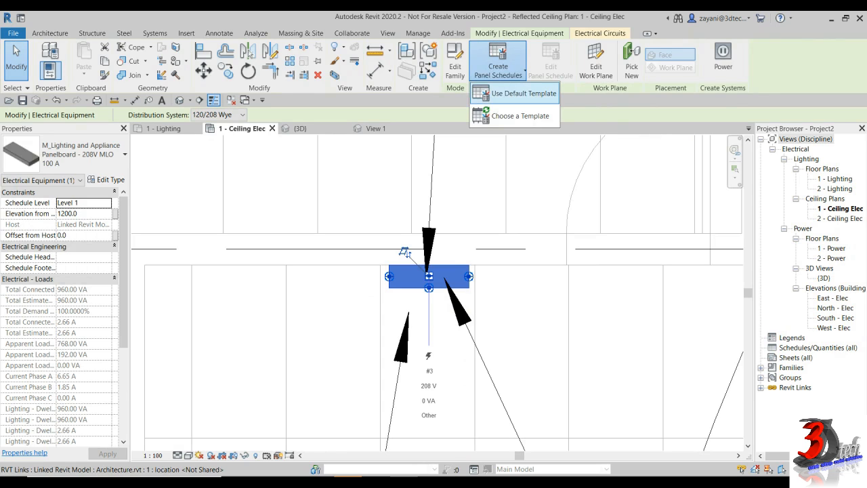
click(522, 93)
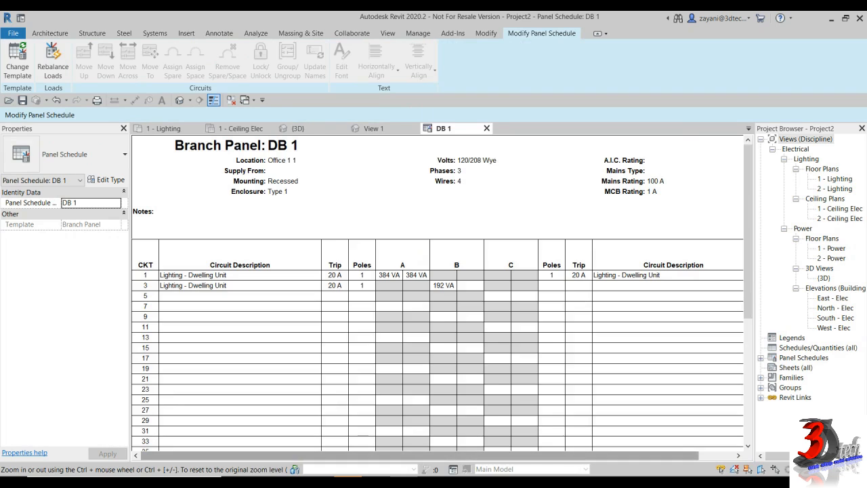
mouse_move(498, 456)
mouse_down()
mouse_move(536, 455)
mouse_move(498, 455)
mouse_up()
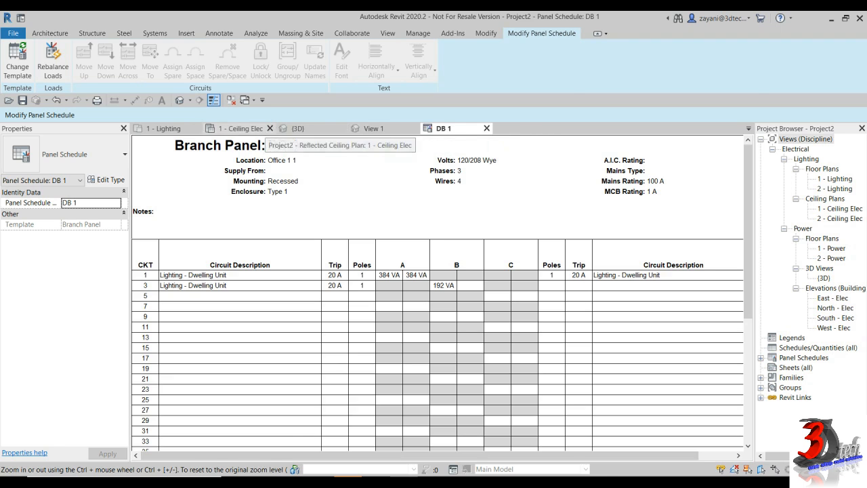
Review the wired fixtures in the 1 - Ceiling Elec plan and compare them with the DB 1 panel schedule.
click(237, 128)
scroll(437, 291, down, 5)
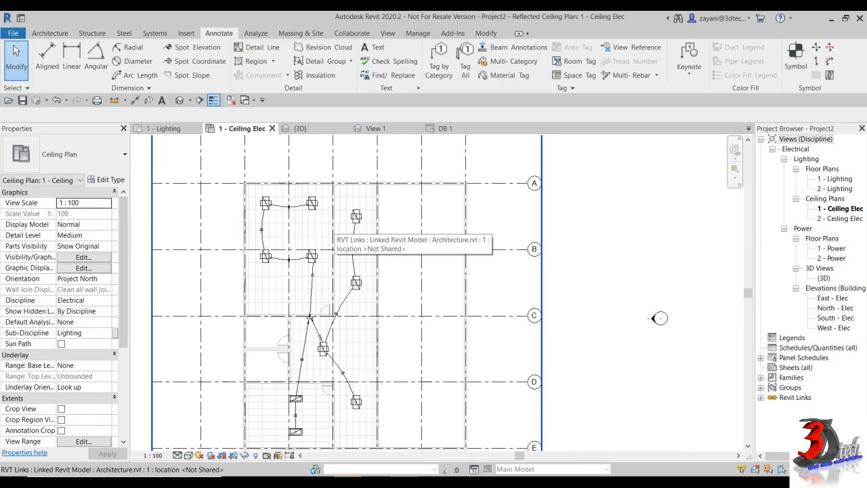
middle_drag(325, 215, 428, 186)
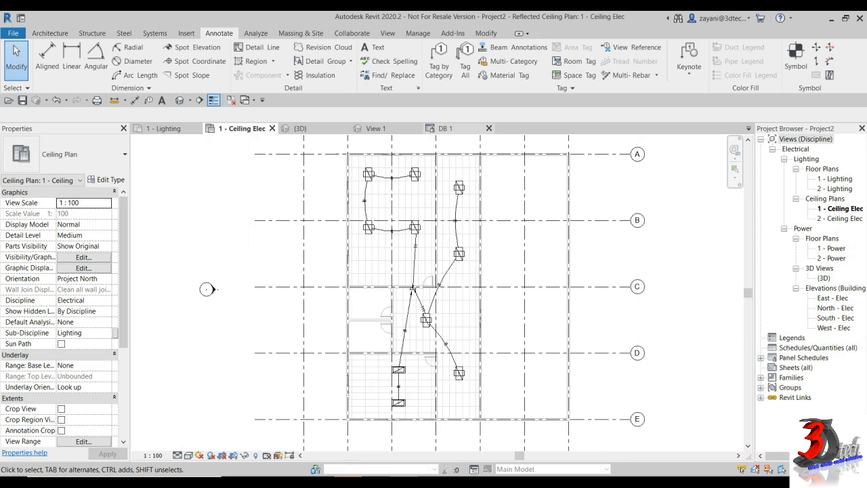
click(445, 128)
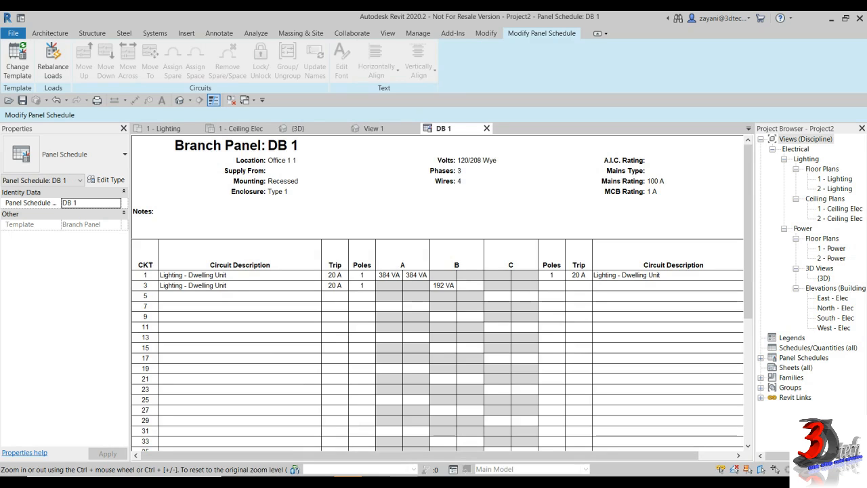
mouse_move(454, 456)
mouse_down()
mouse_move(491, 456)
mouse_move(455, 455)
mouse_up()
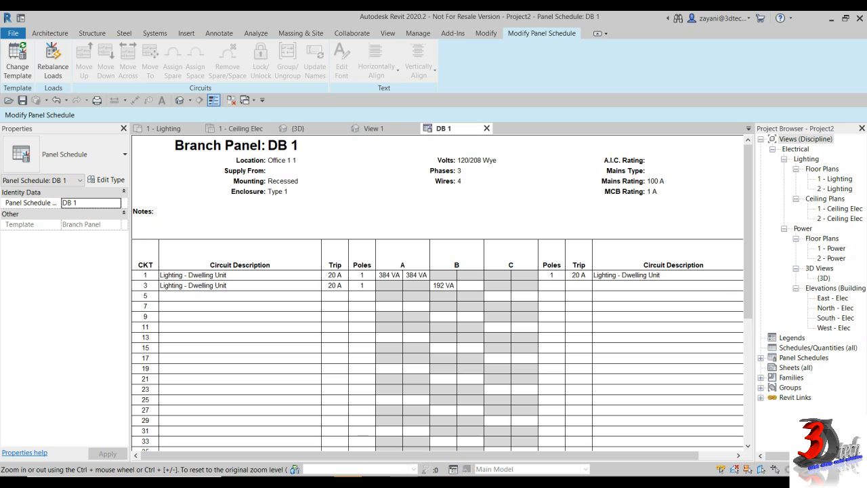
Move circuit 1 down to slot 5 in the DB 1 panel schedule and check the upper-left room's tags in the ceiling plan.
click(145, 275)
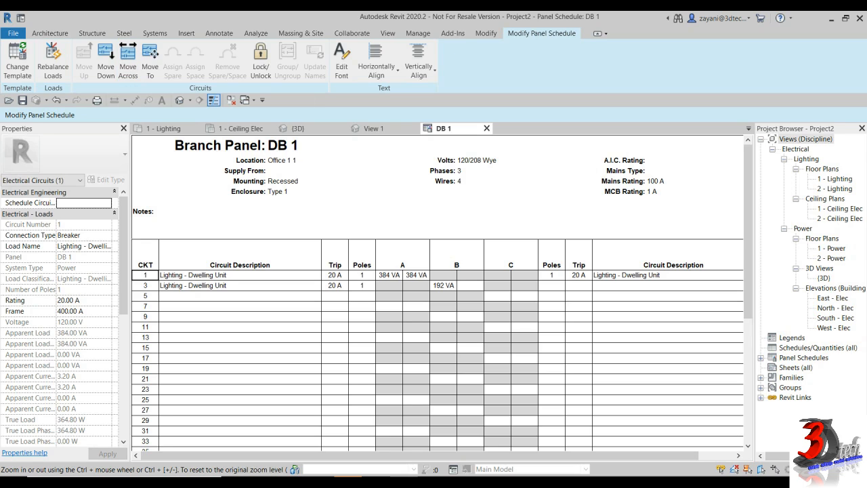
click(105, 61)
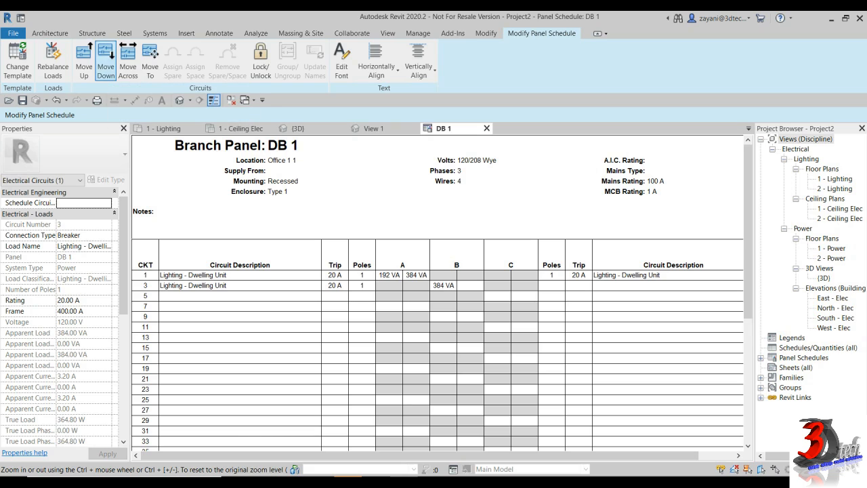
click(106, 61)
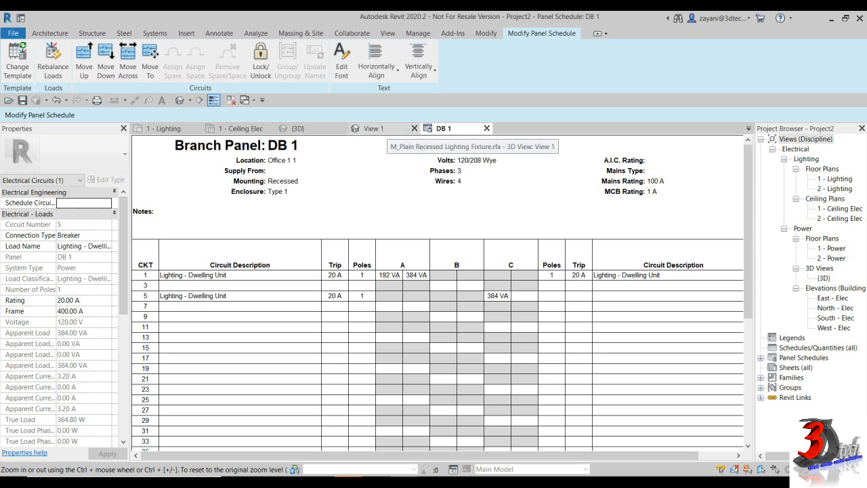
click(239, 128)
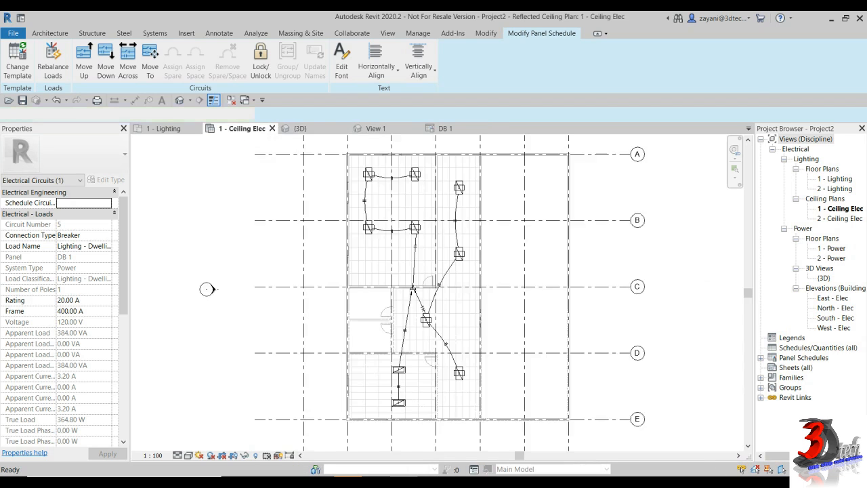
scroll(385, 161, up, 6)
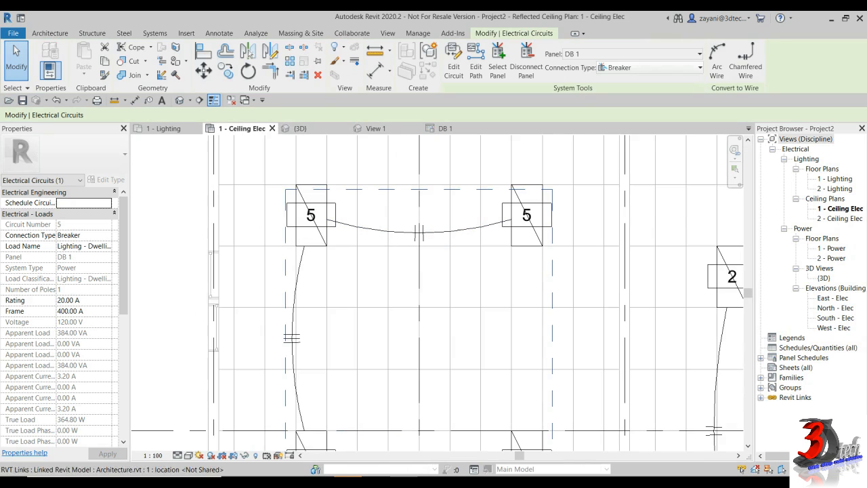
Move circuit 2 to the empty slot 3 in the DB 1 panel schedule.
click(445, 128)
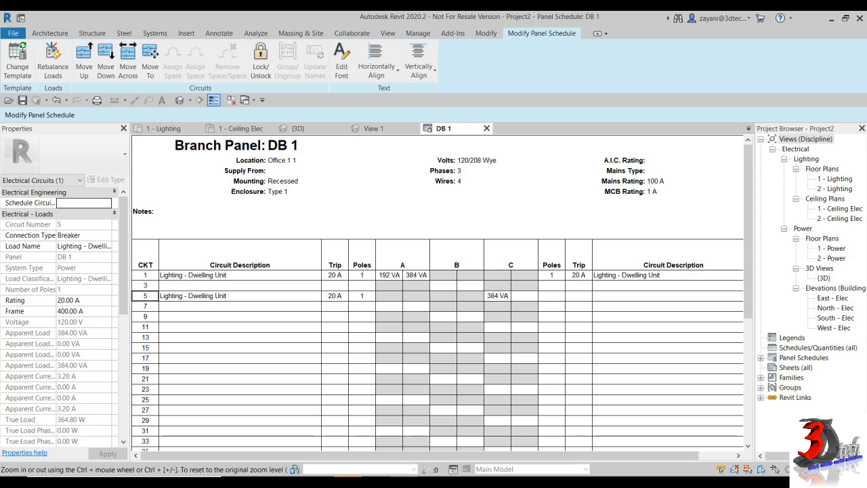
scroll(551, 406, down, 1)
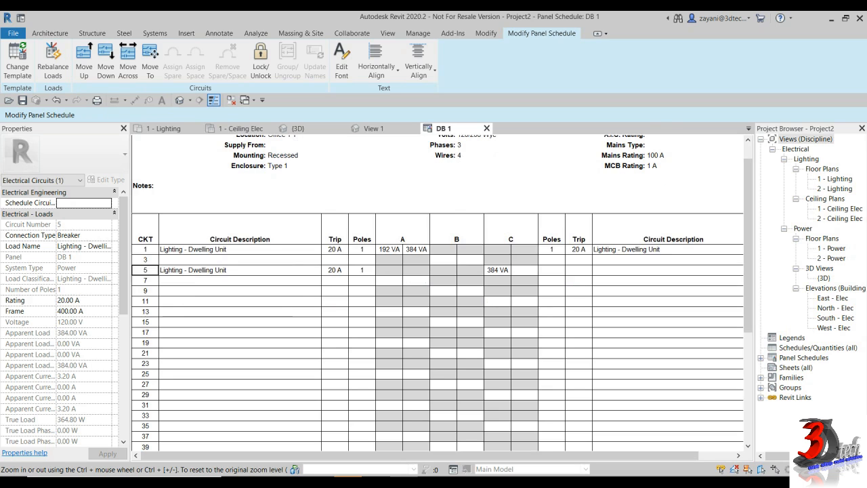
click(552, 446)
drag(554, 455, 593, 455)
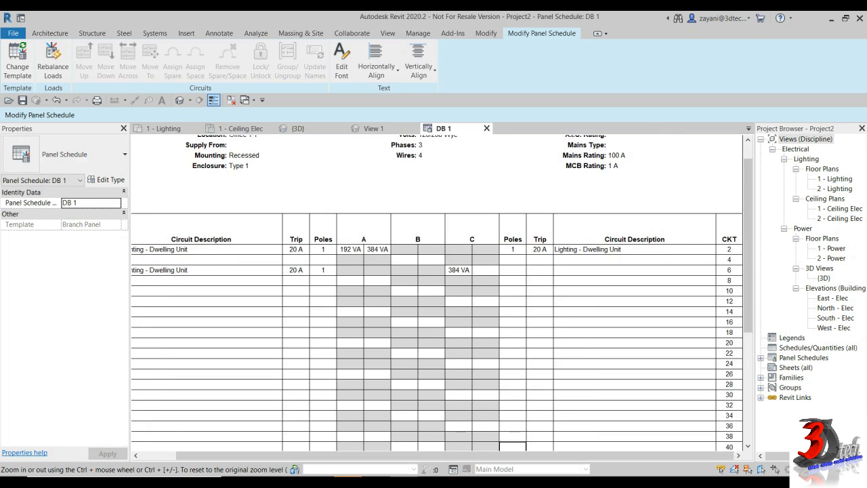
click(728, 249)
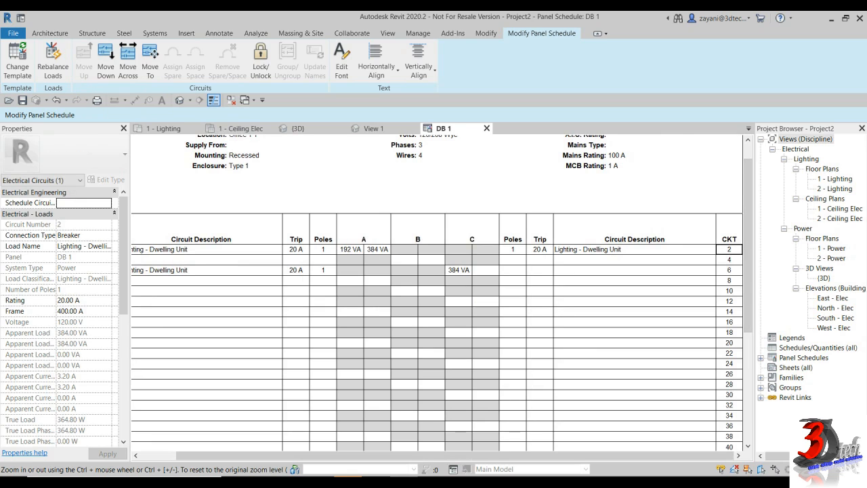
click(150, 61)
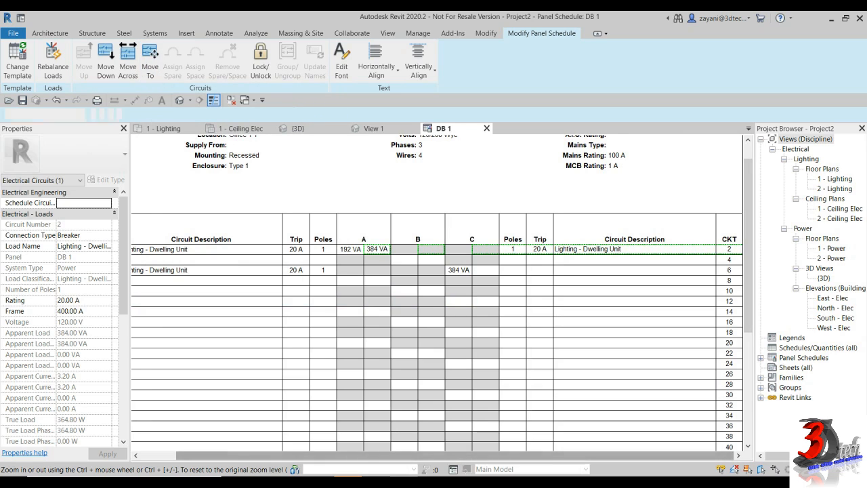
drag(352, 455, 313, 455)
click(240, 259)
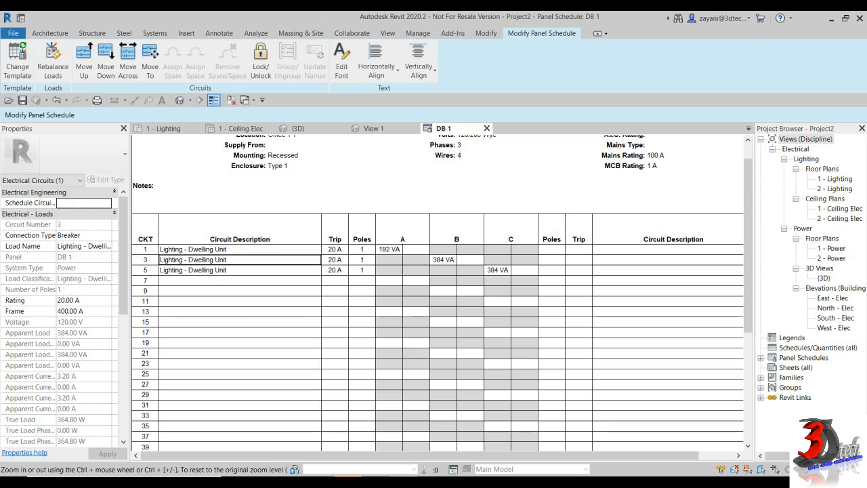
Check the fixtures' circuit tags and wiring across the 1 - Ceiling Elec plan and clear the circuit selection.
click(240, 129)
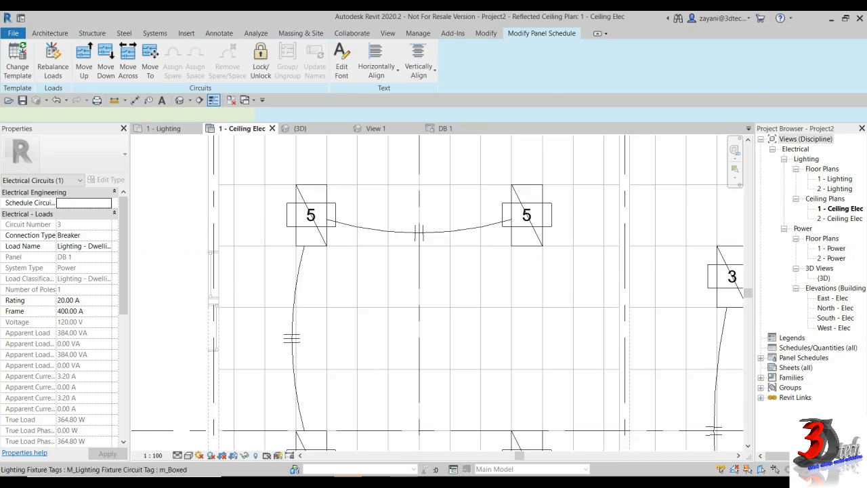
scroll(371, 377, down, 3)
middle_drag(372, 377, 378, 216)
scroll(530, 297, down, 2)
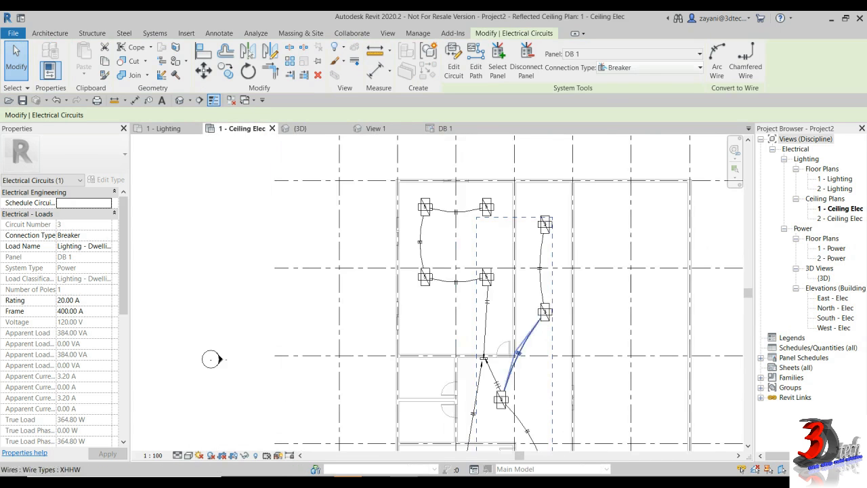
middle_drag(532, 372, 532, 246)
scroll(532, 246, down, 2)
key(Escape)
middle_drag(350, 240, 347, 286)
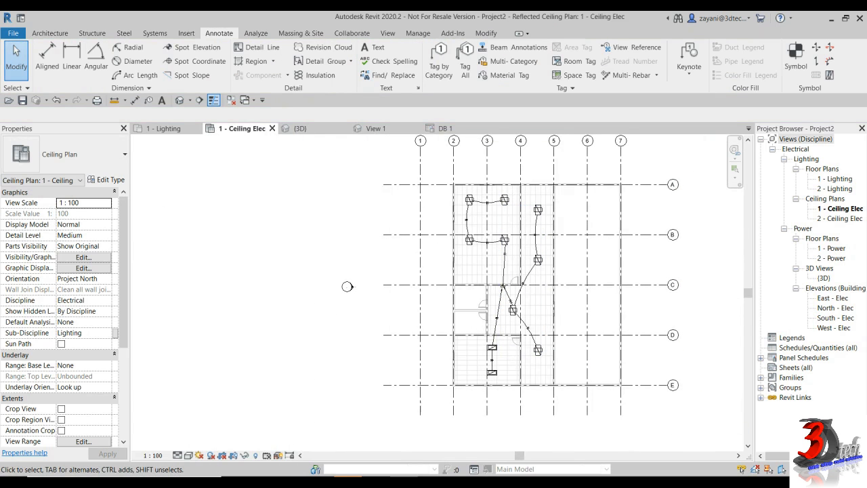